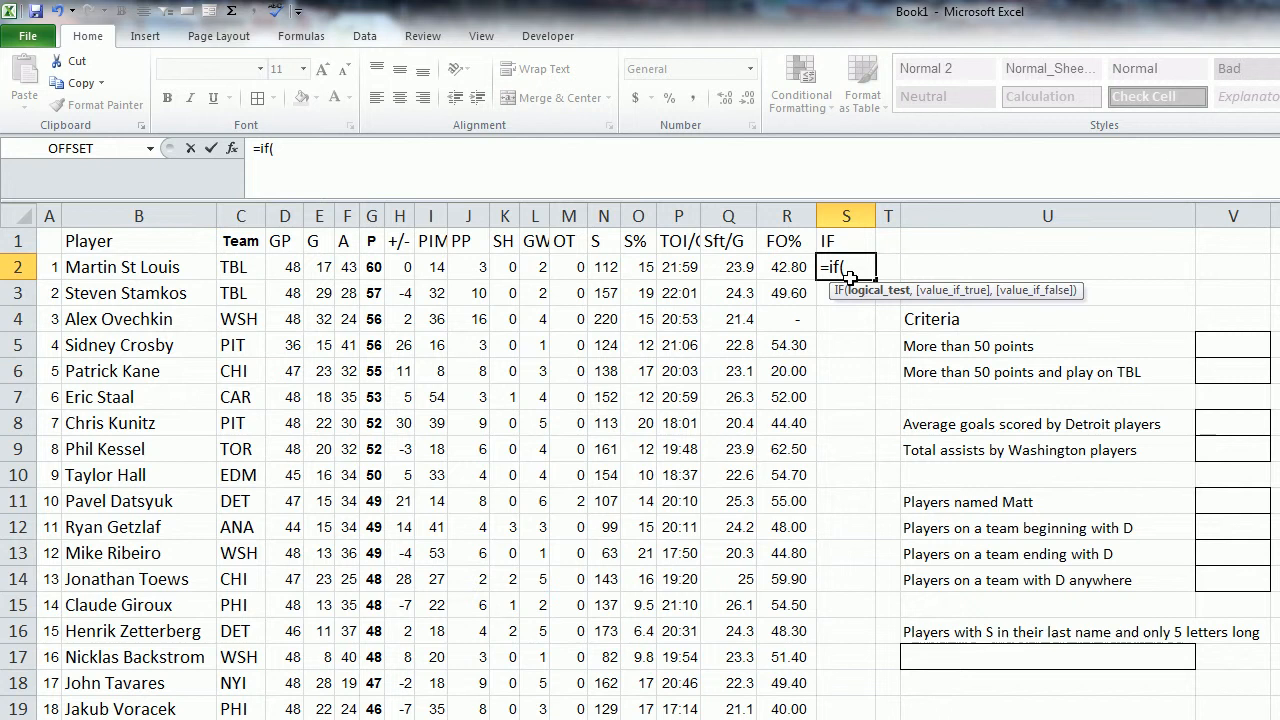
Complete the IF formula in S2 so it returns "X" when I2 is greater than G2 and an empty string otherwise
left_click(432, 264)
type(">")
left_click(372, 267)
type(",\"X\",\"")
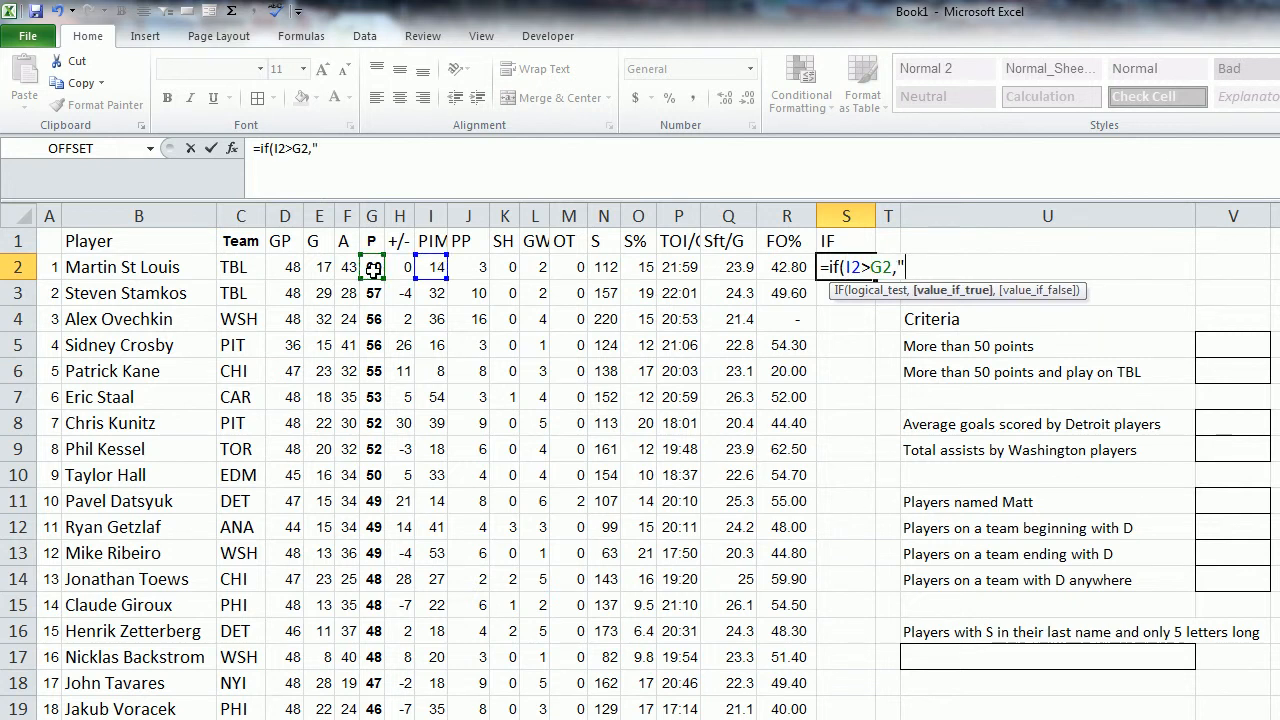
type("\")")
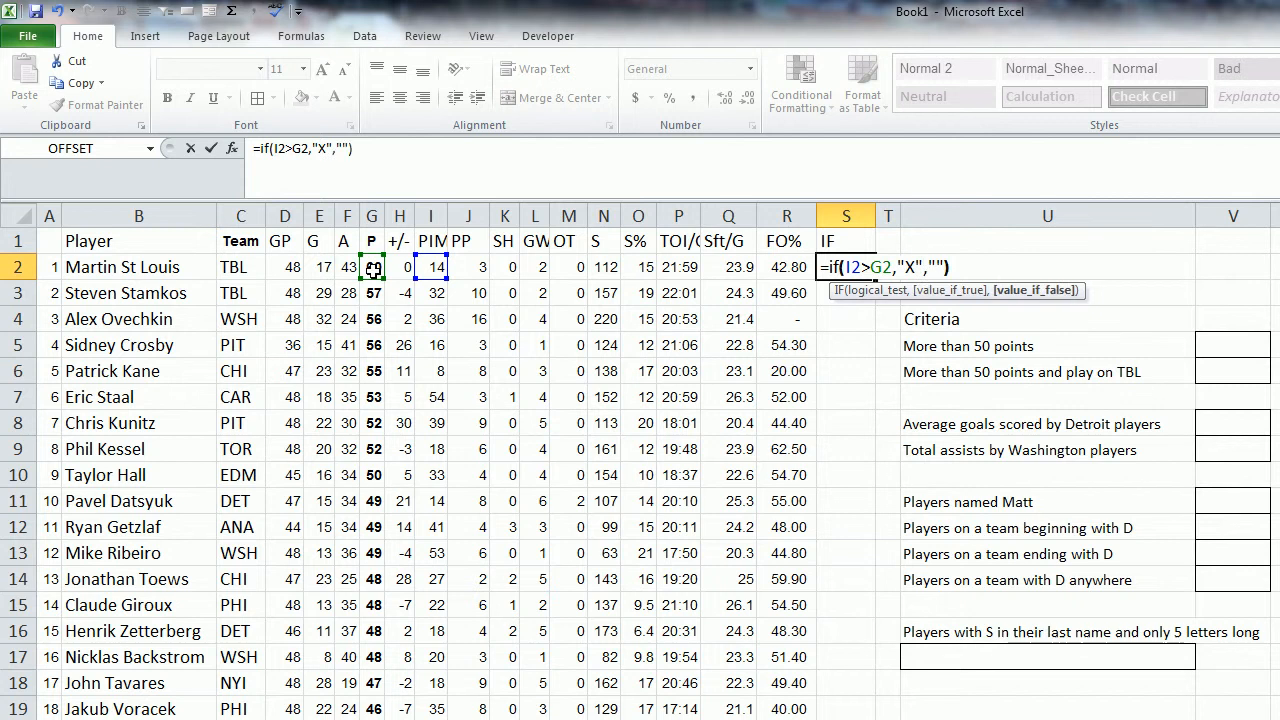
key("Return")
Fill the IF formula from S2 down column S and check the formulas in S7 and S13
left_click(869, 268)
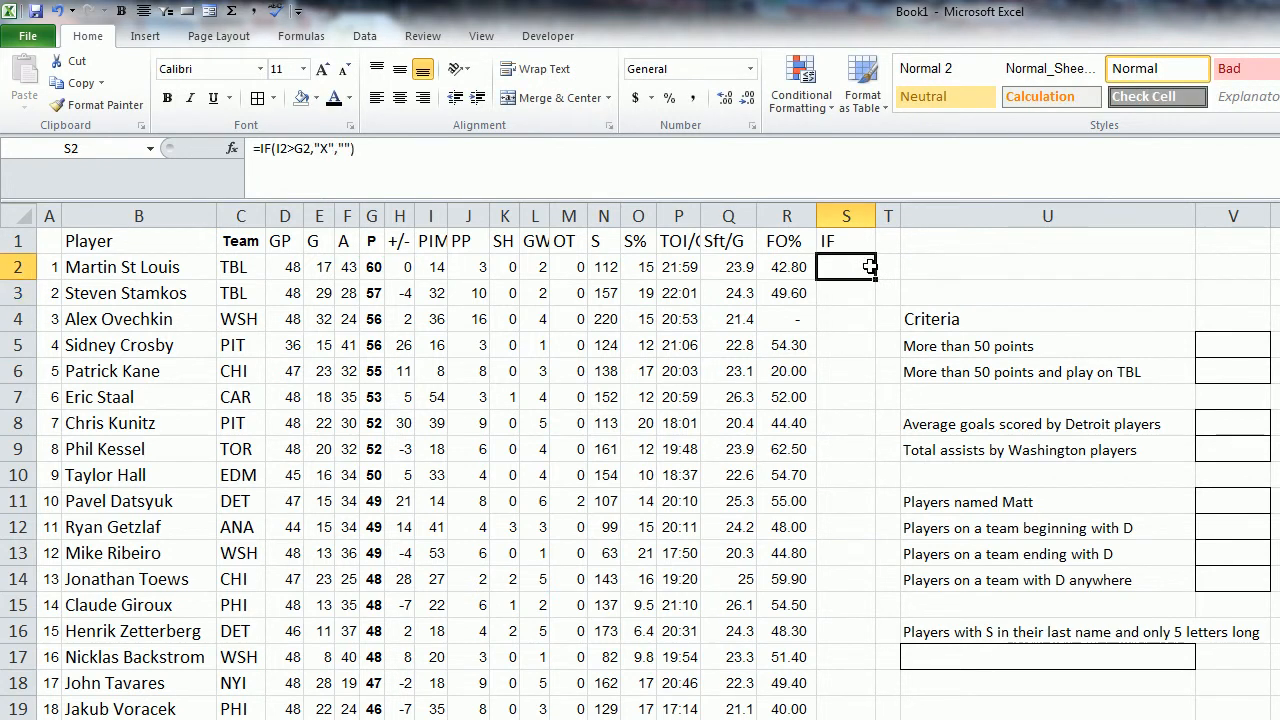
double_click(876, 280)
left_click(853, 401)
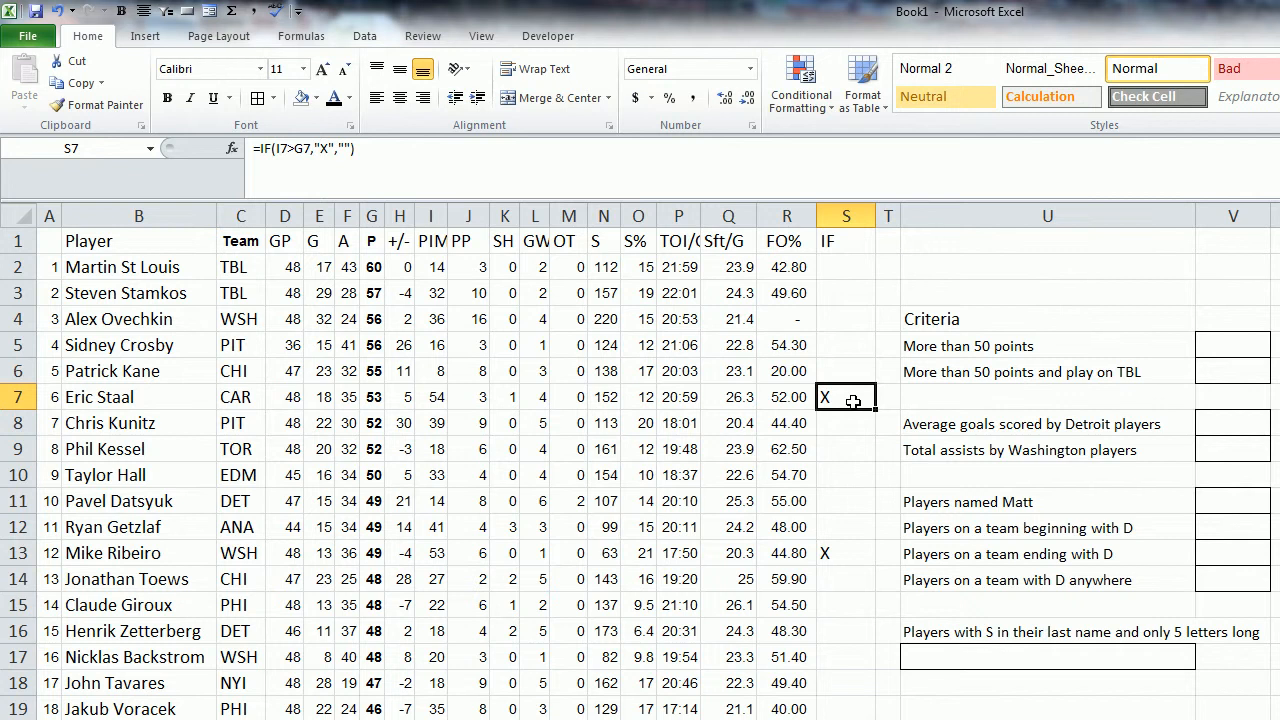
left_click(841, 549)
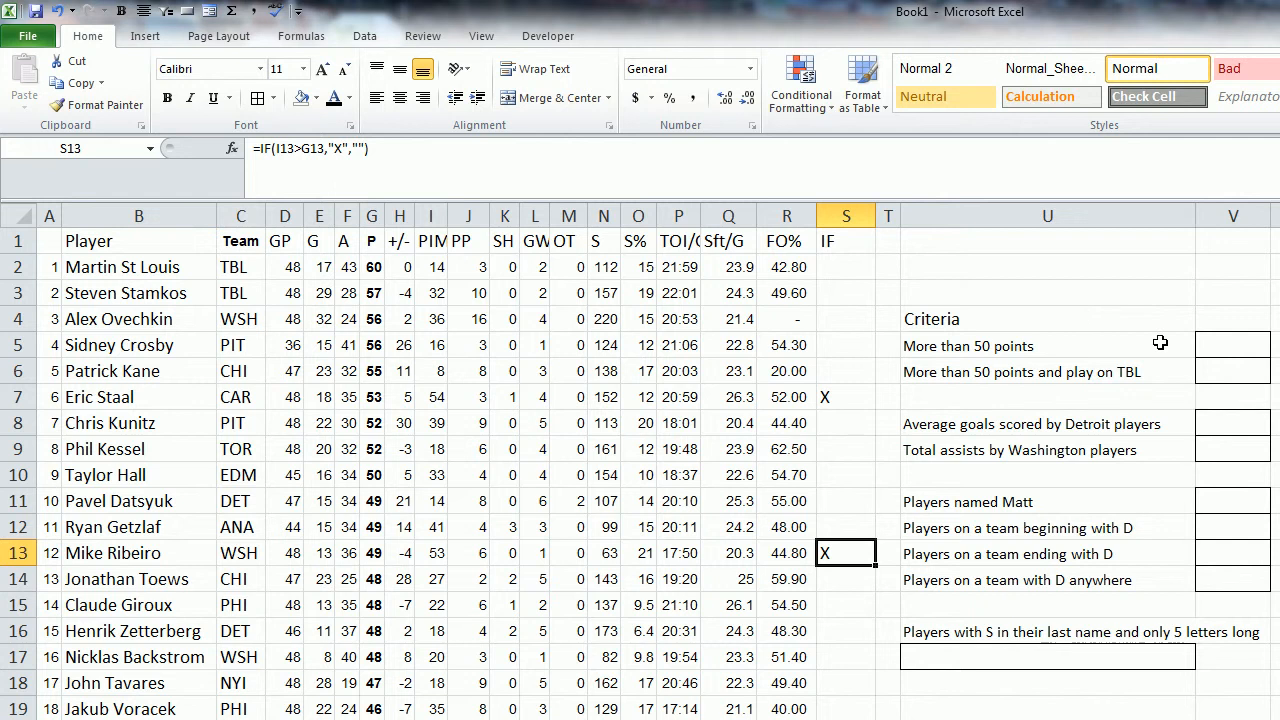
Count the players with more than 50 points in V5 using COUNTIF on column G with the criterion ">50"
left_click(1248, 342)
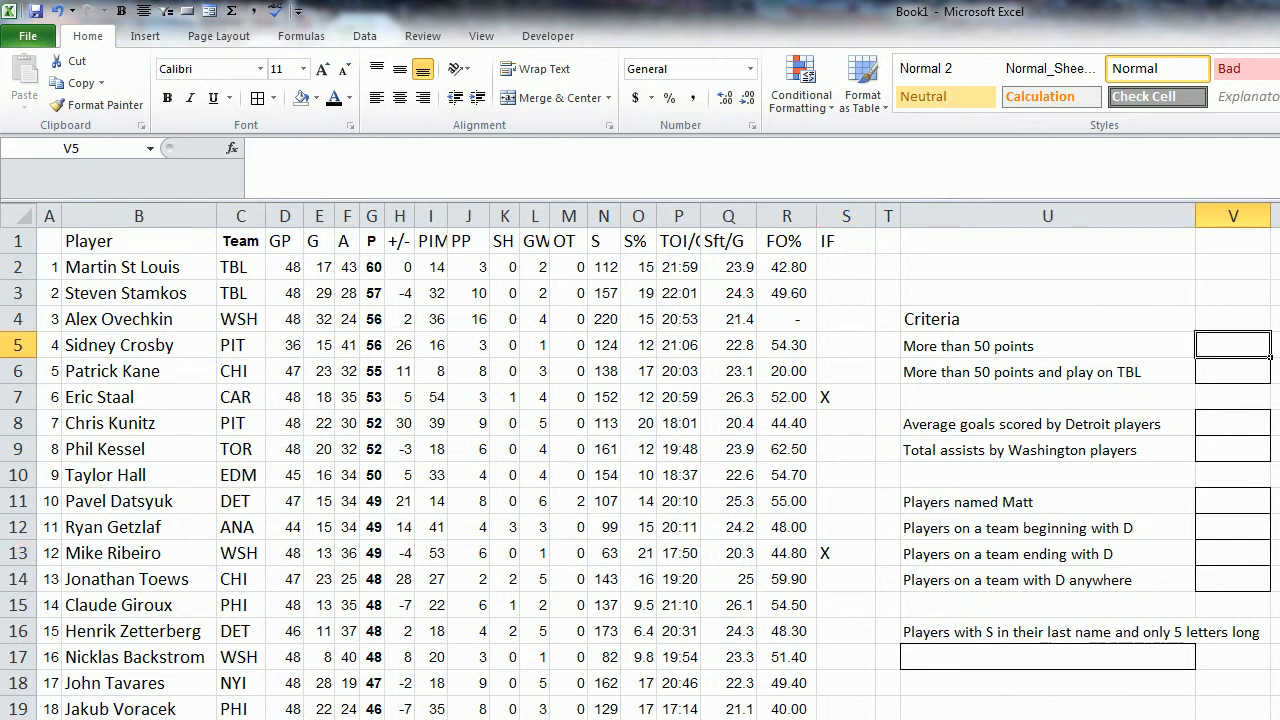
type("=countif(")
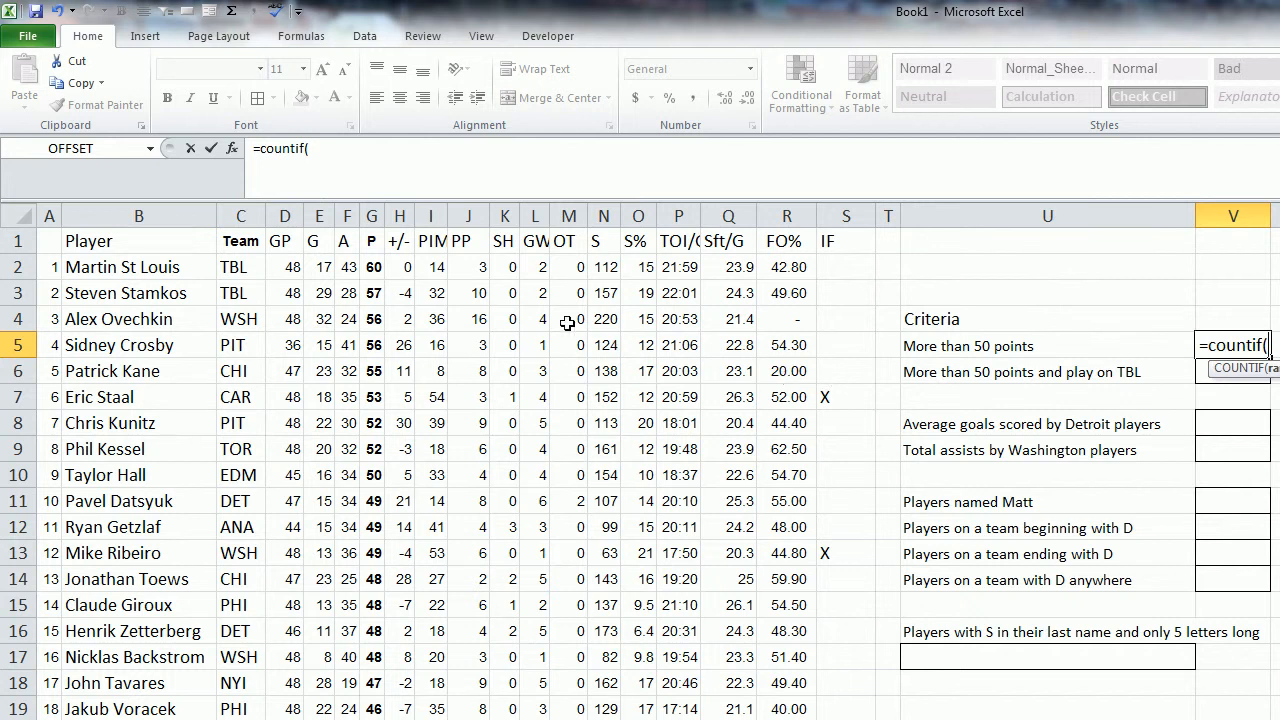
left_click(371, 207)
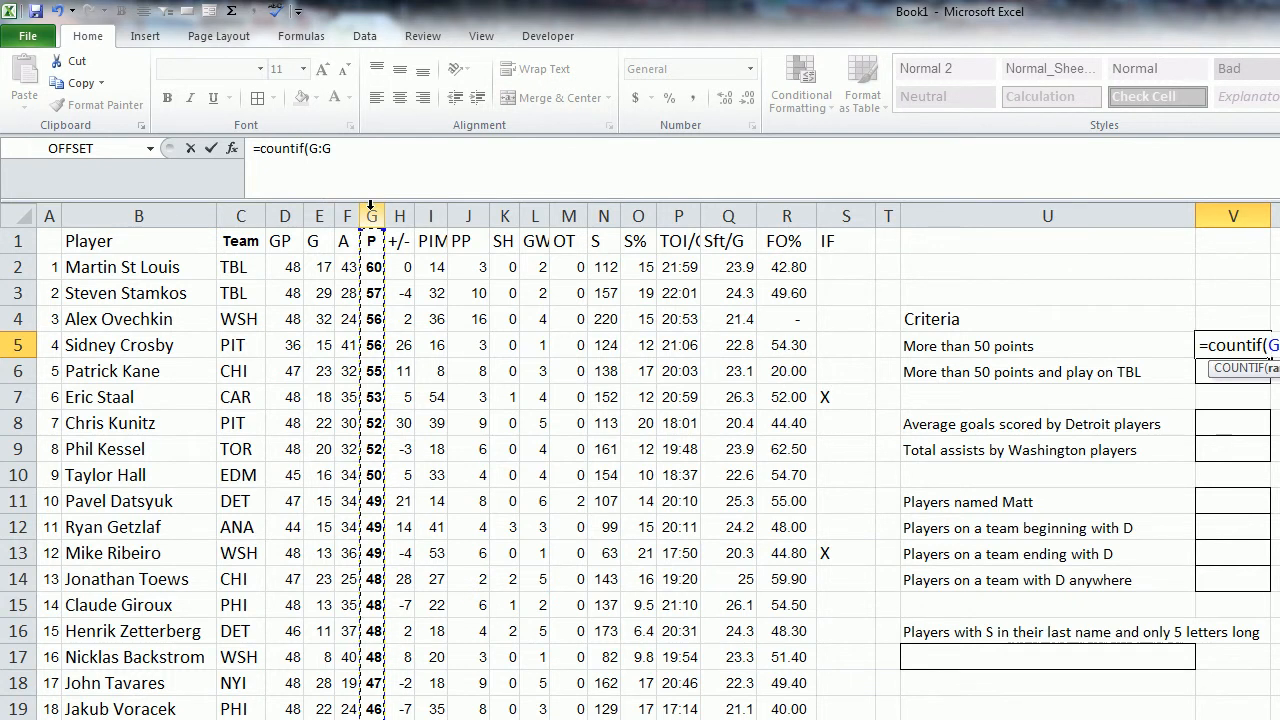
type(",\">50\"")
key("Return")
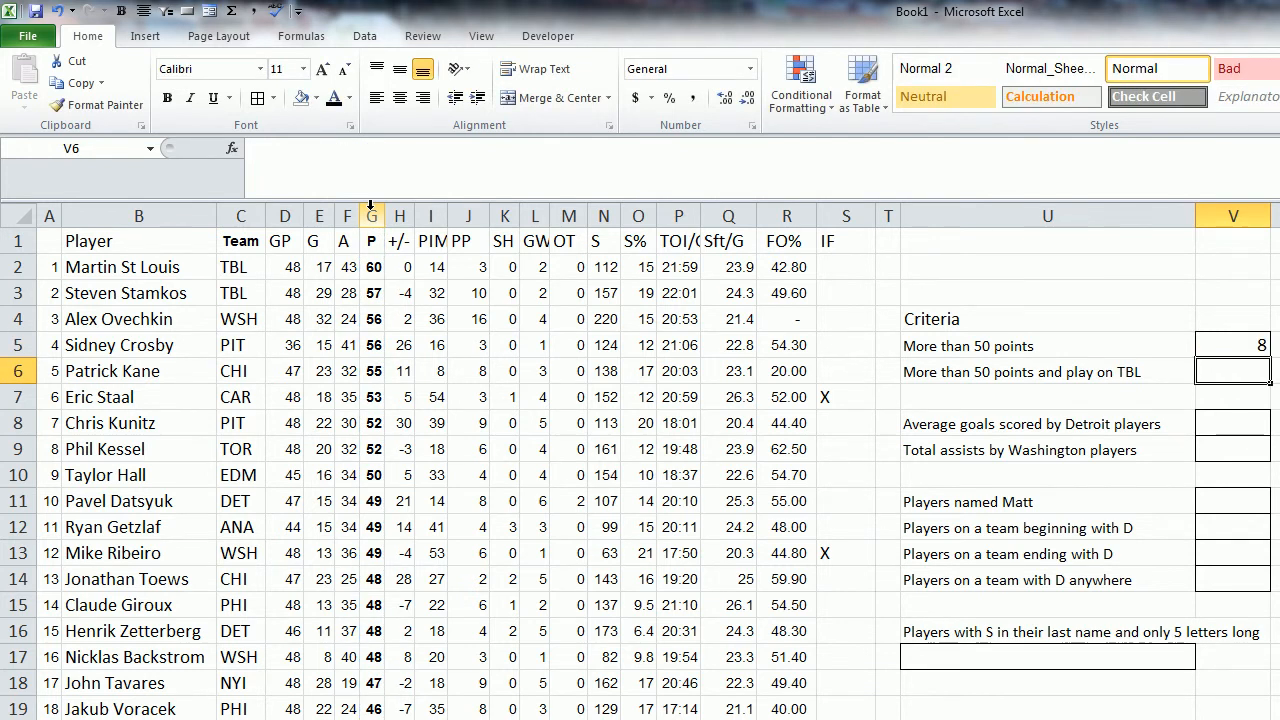
Enter a COUNTIFS formula in V6 counting rows where column G is ">50" and column C is "TBL"
type("=count")
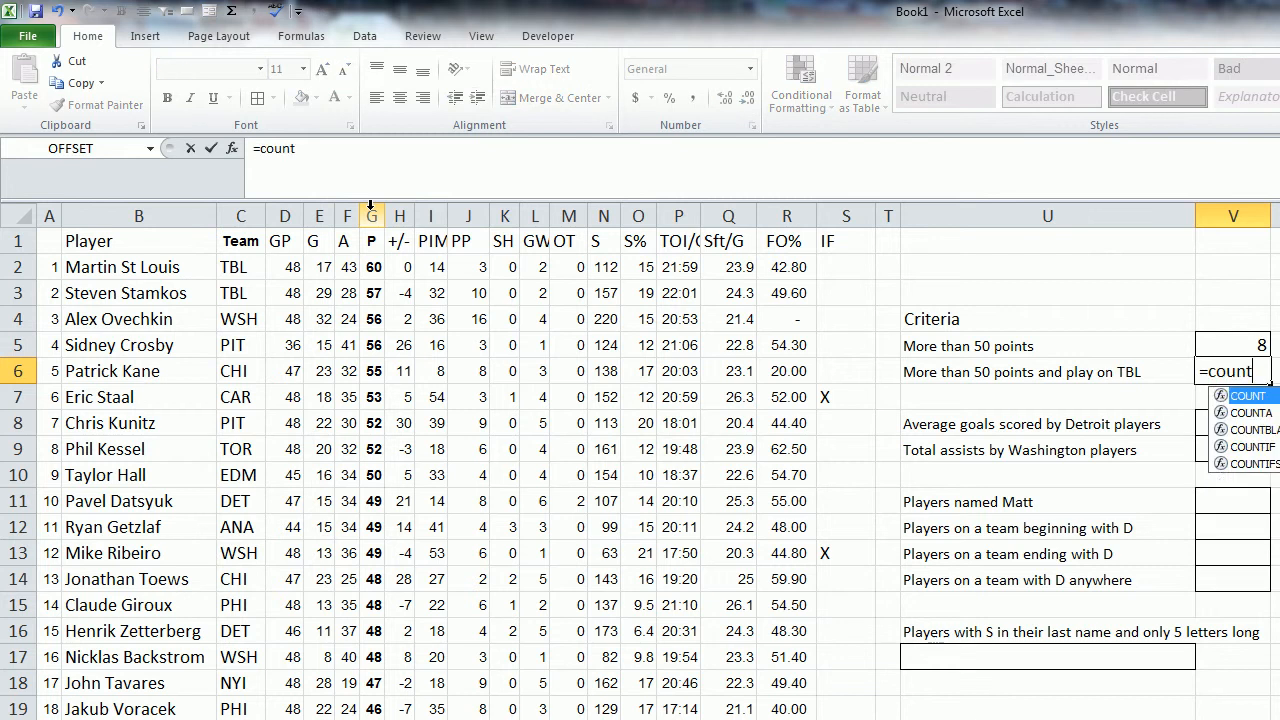
type("ifs")
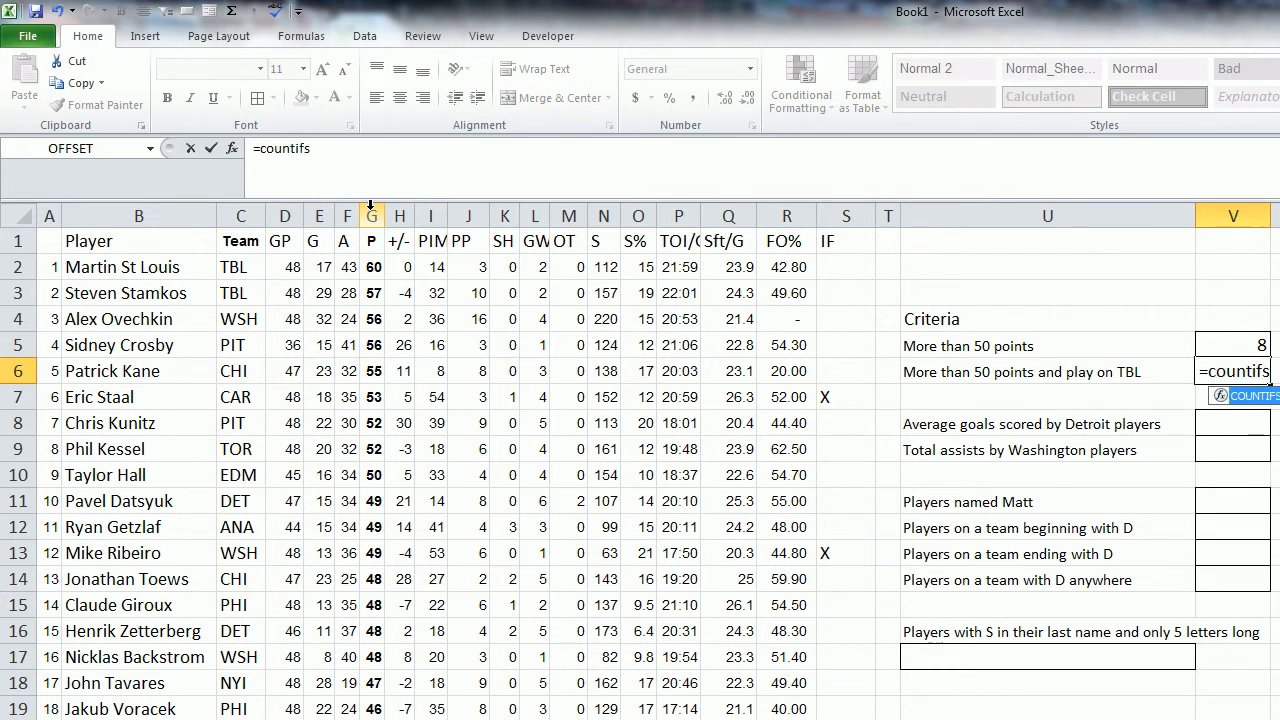
type("(")
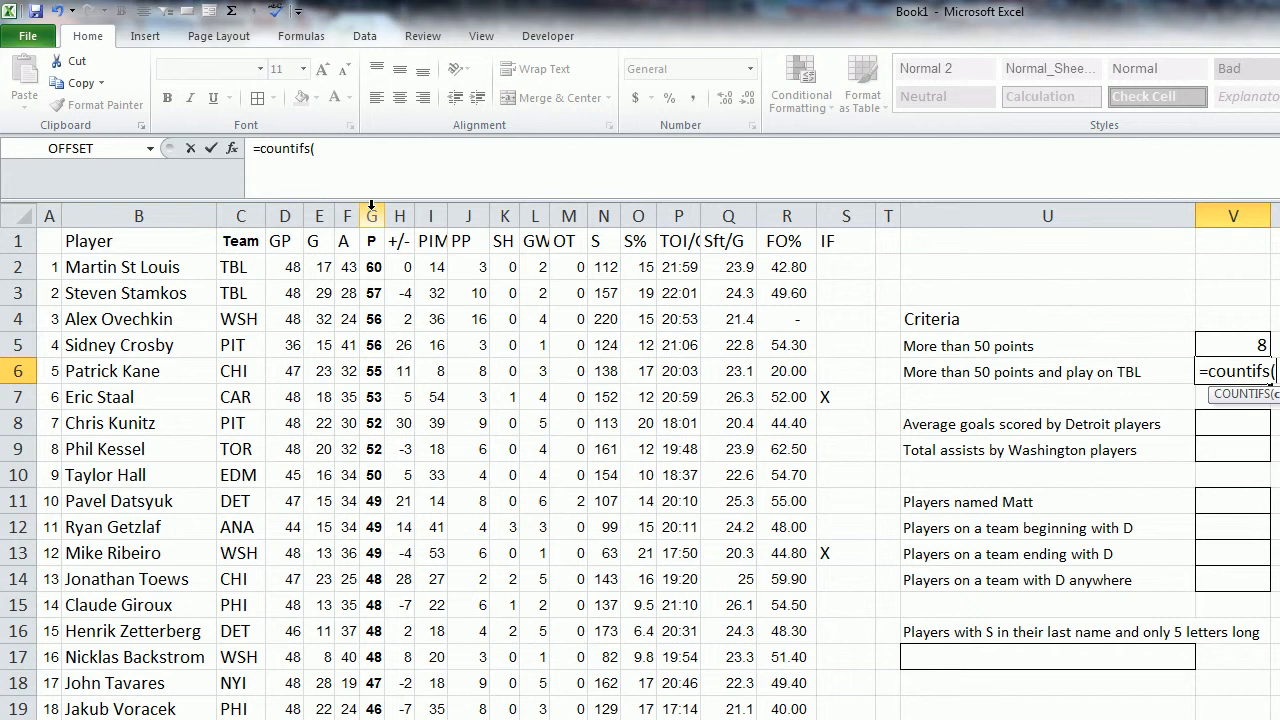
left_click(372, 215)
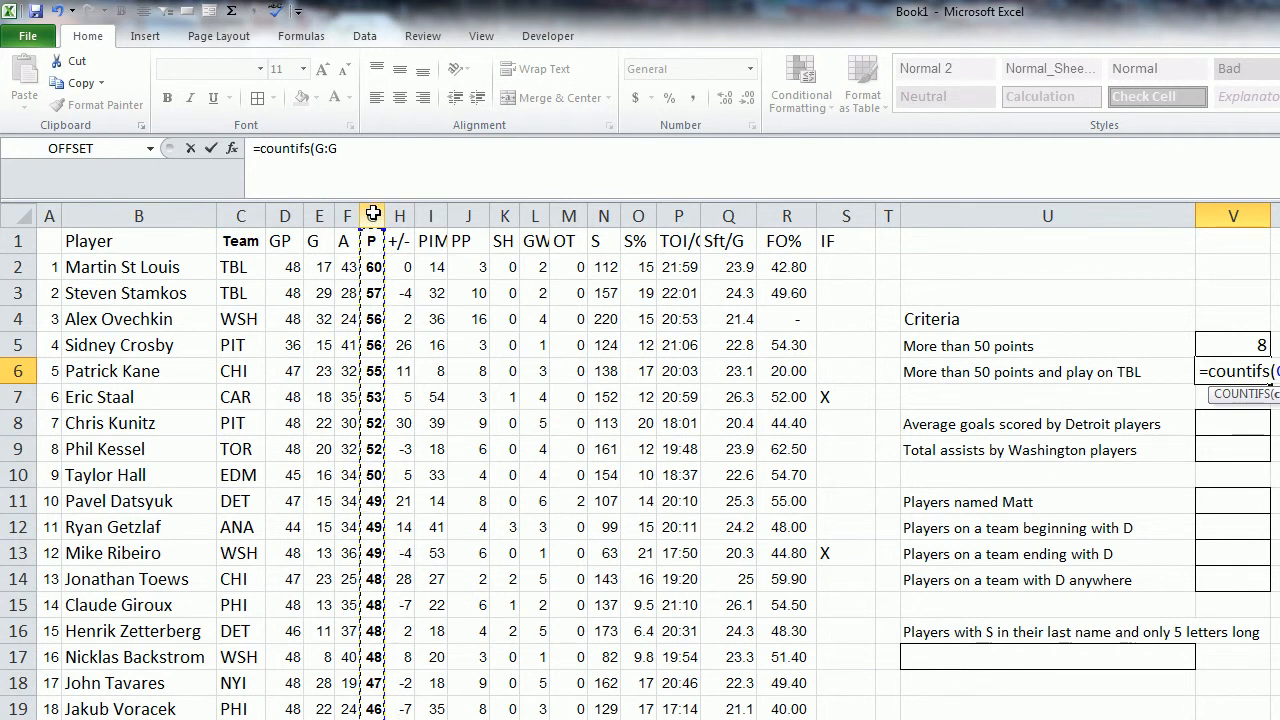
type(",\">50\",")
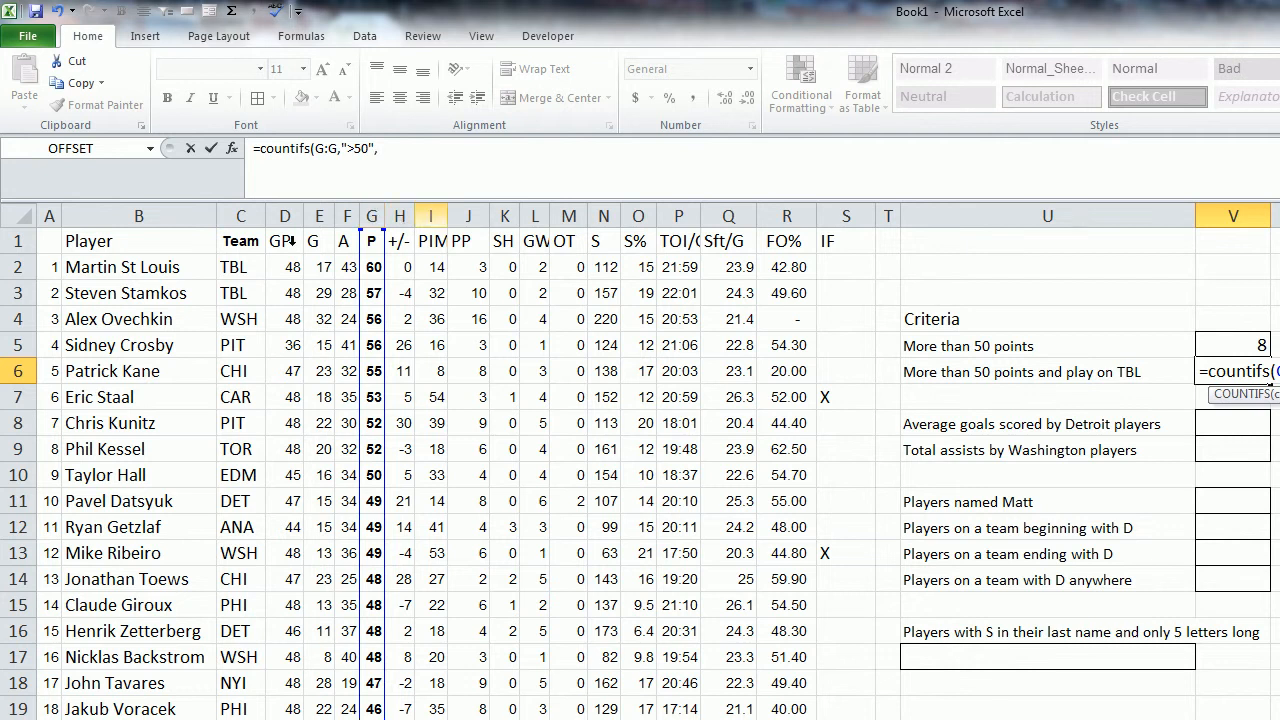
left_click(243, 216)
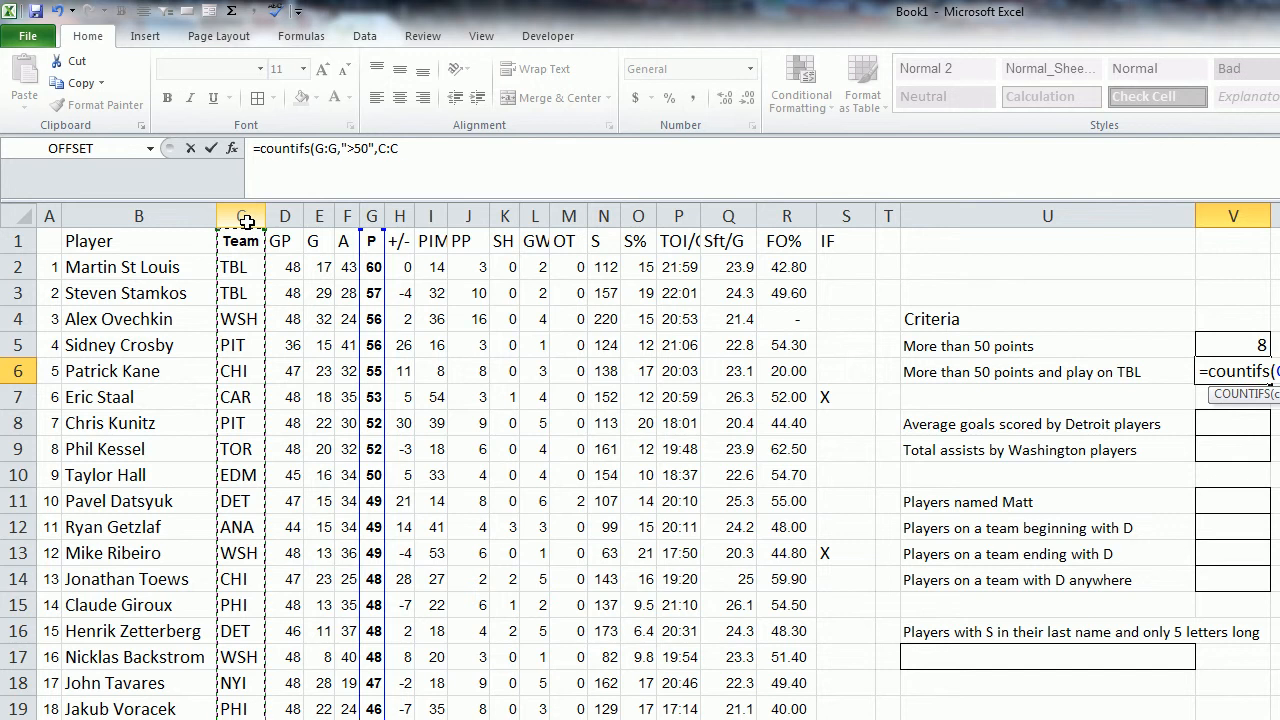
type(",\"TBL\")")
key("Return")
Average the goals of Detroit players in V8 with AVERAGEIF, matching "DET" in column C and averaging column E
key("Return")
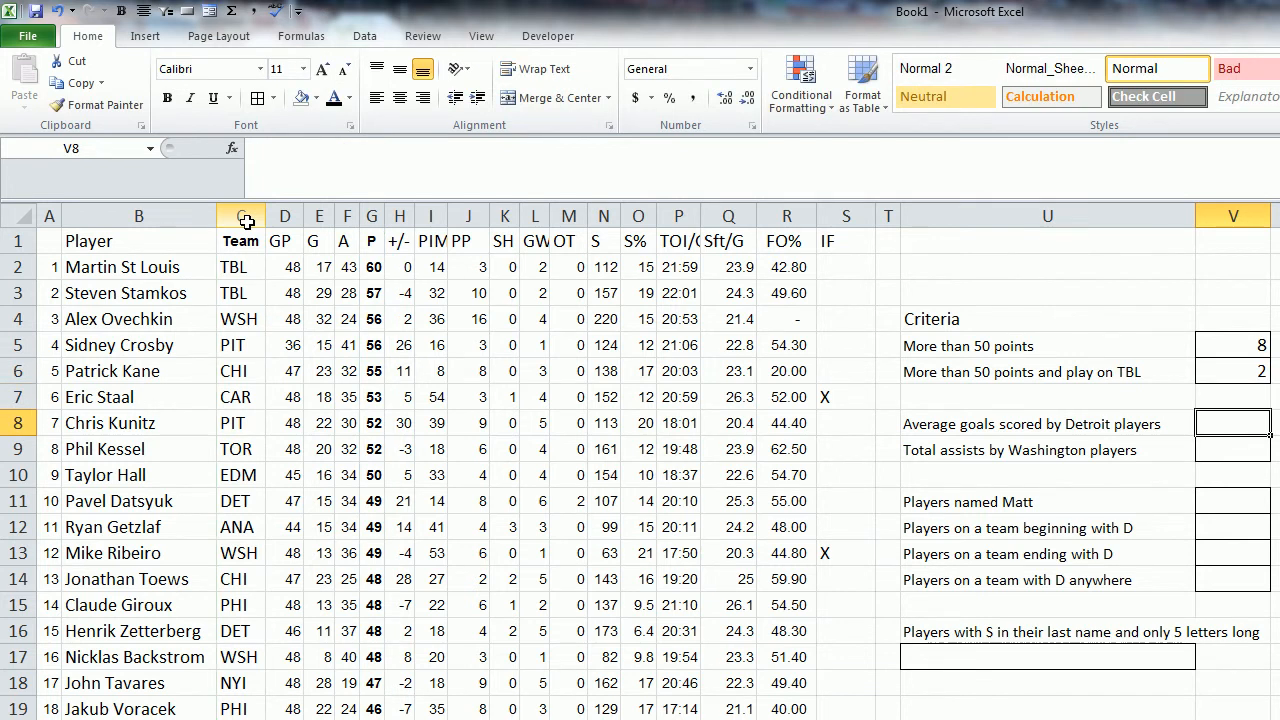
type("=")
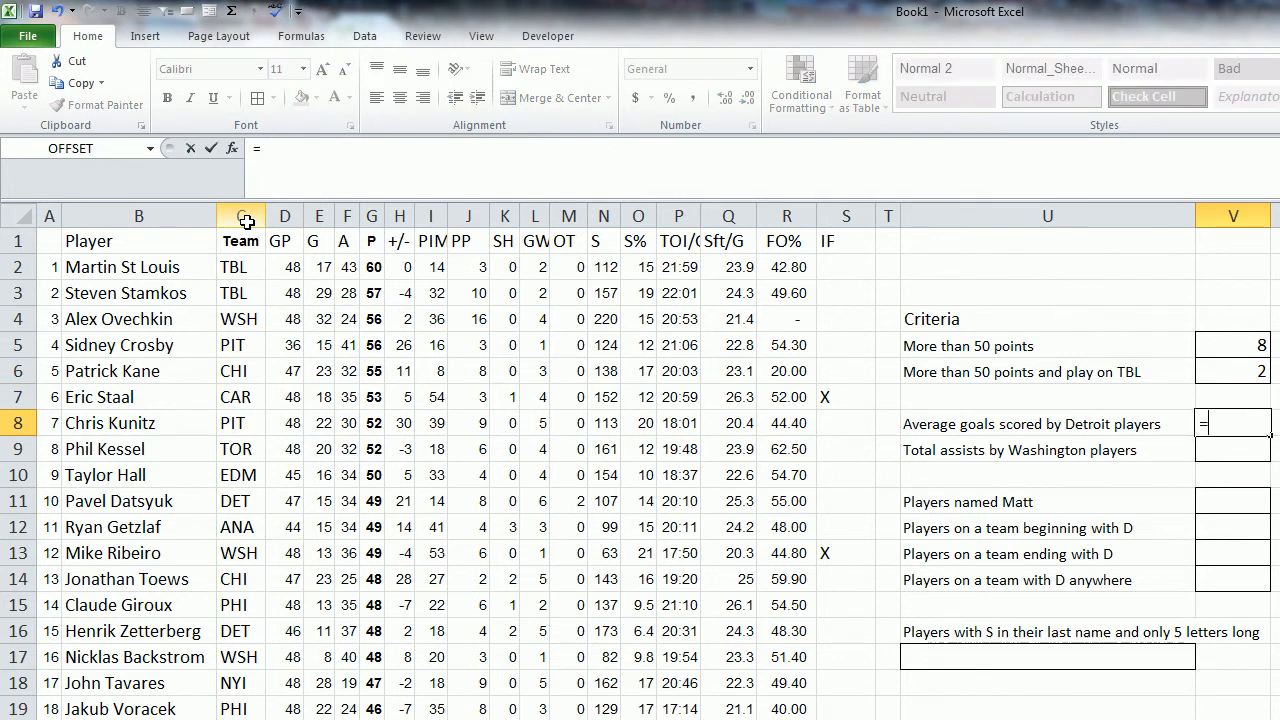
type("averageif(")
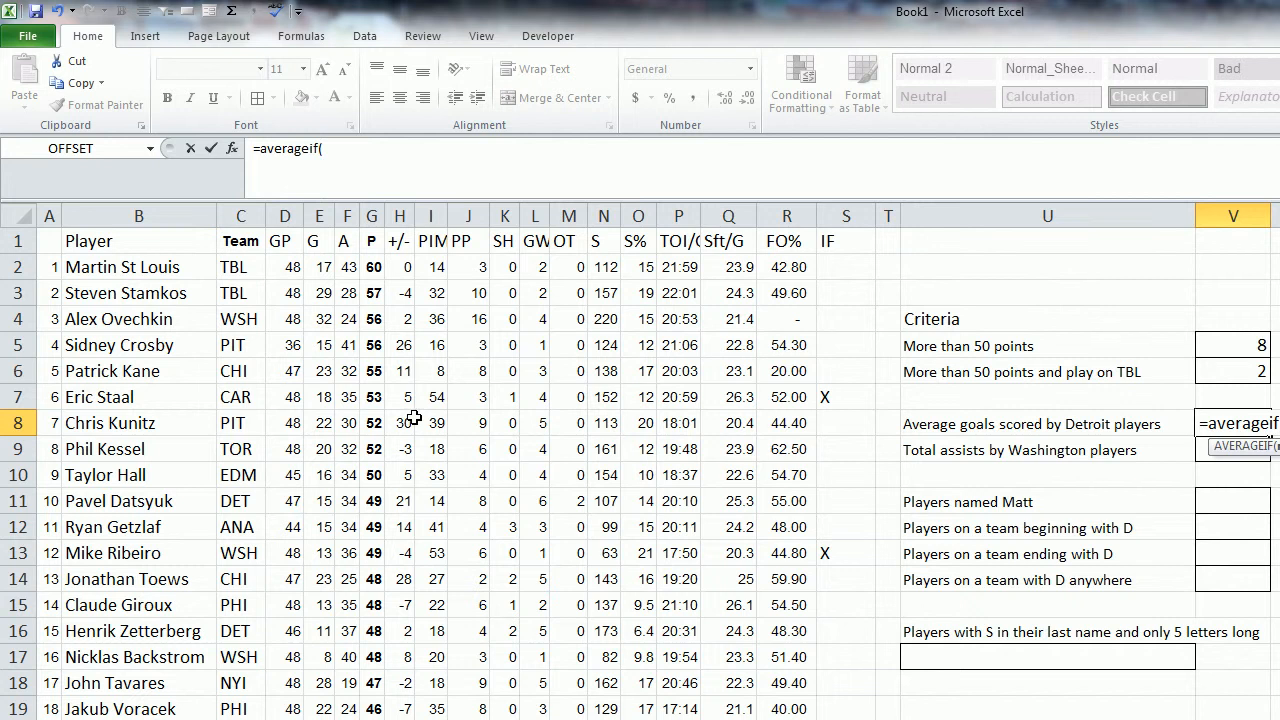
left_click(229, 215)
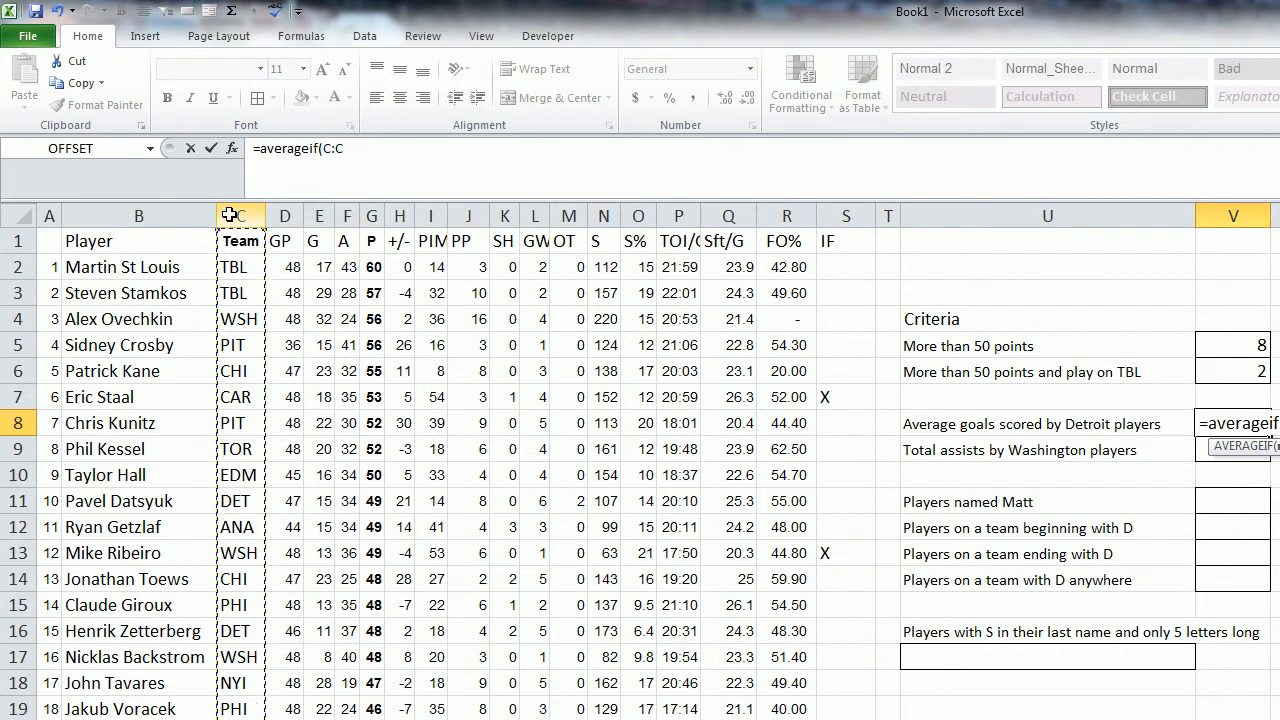
type(",\"DET\",")
left_click(316, 213)
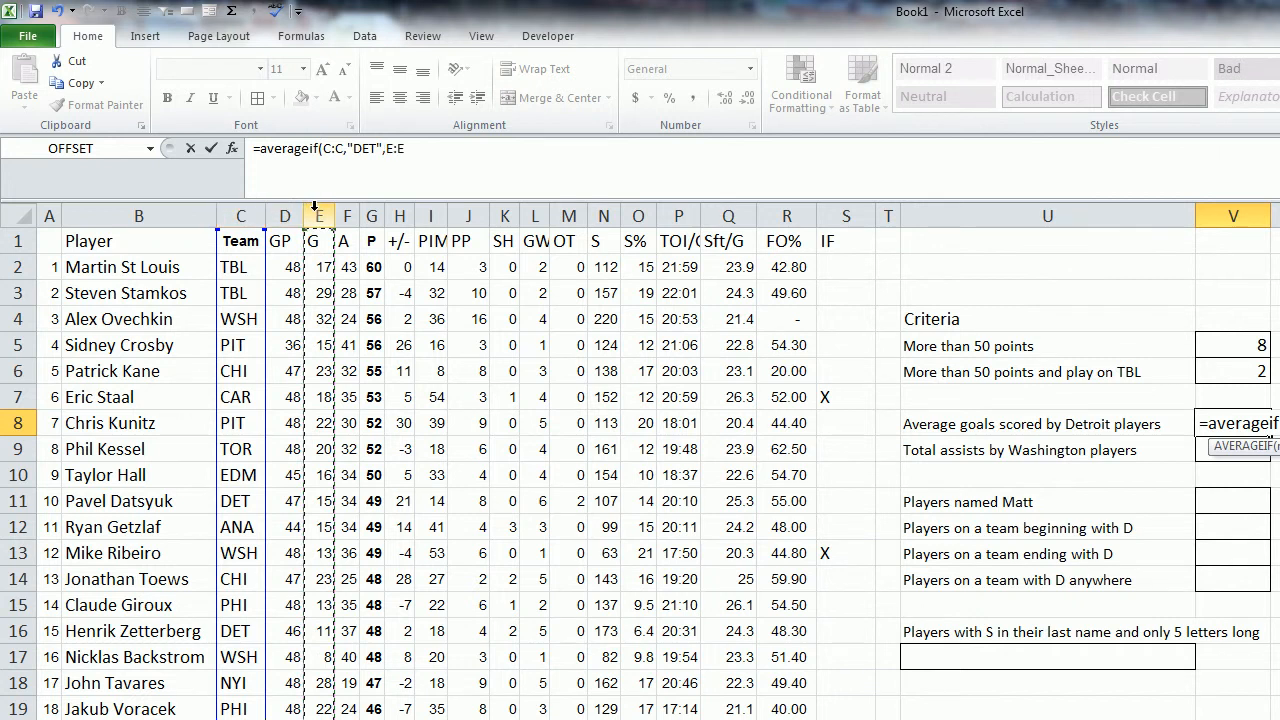
type(")")
key("Return")
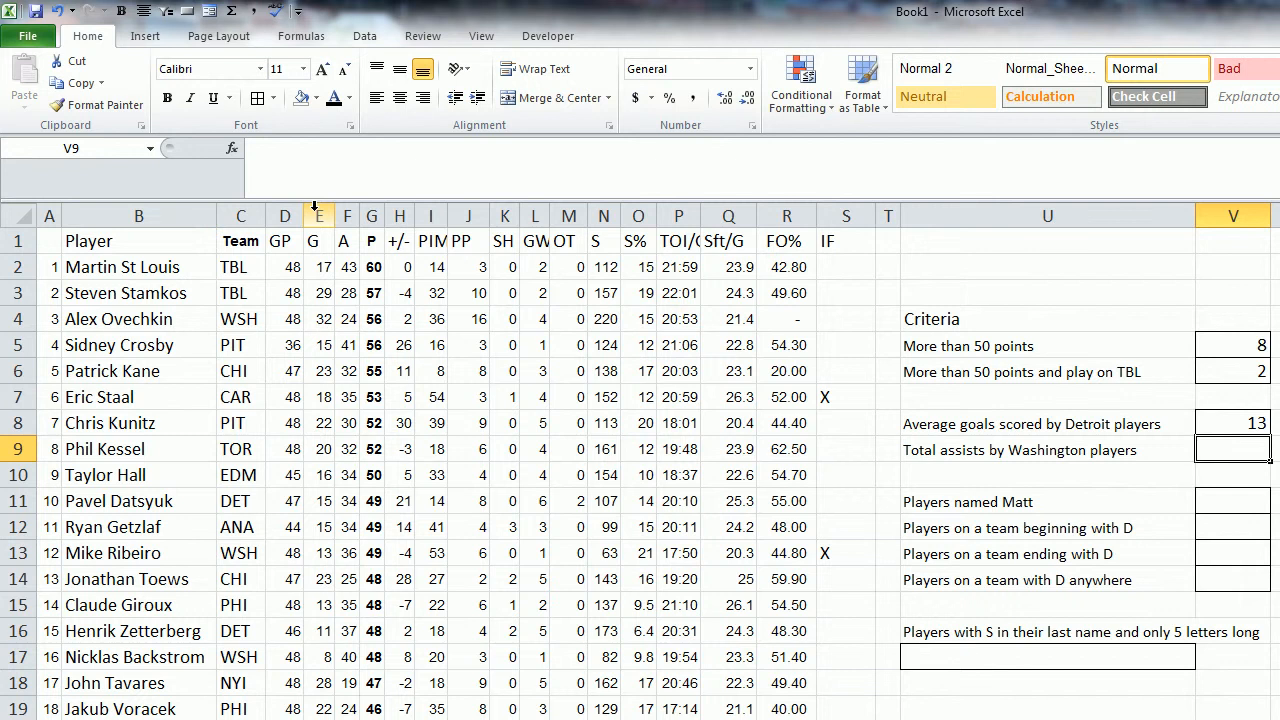
Total the assists of Washington players in V9 with SUMIF, matching "WSH" in column C and summing column F
type("=")
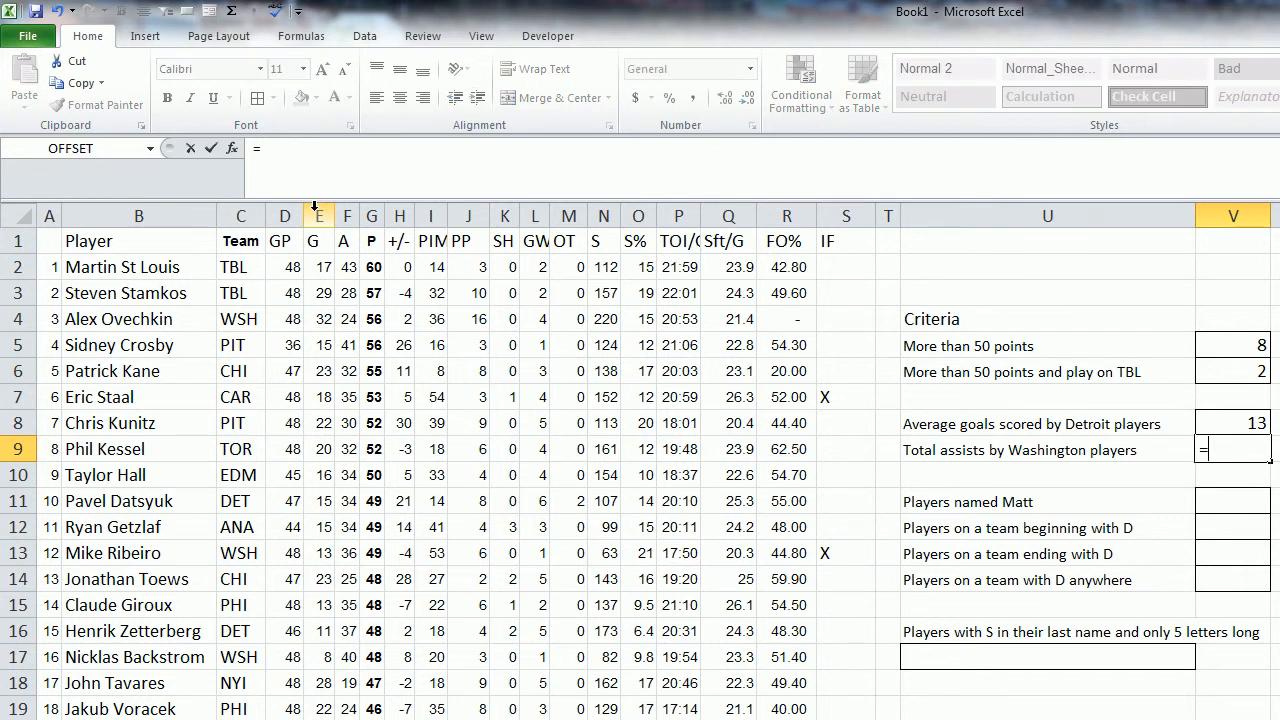
type("sumif(")
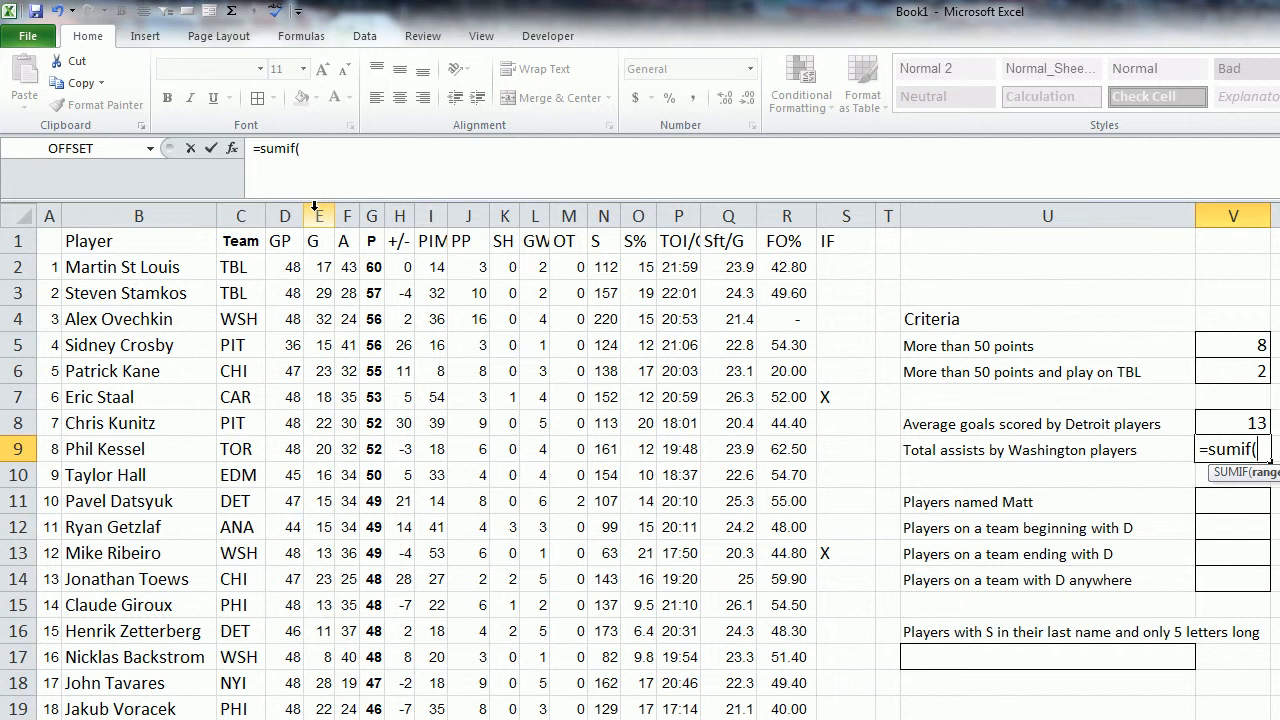
left_click(259, 208)
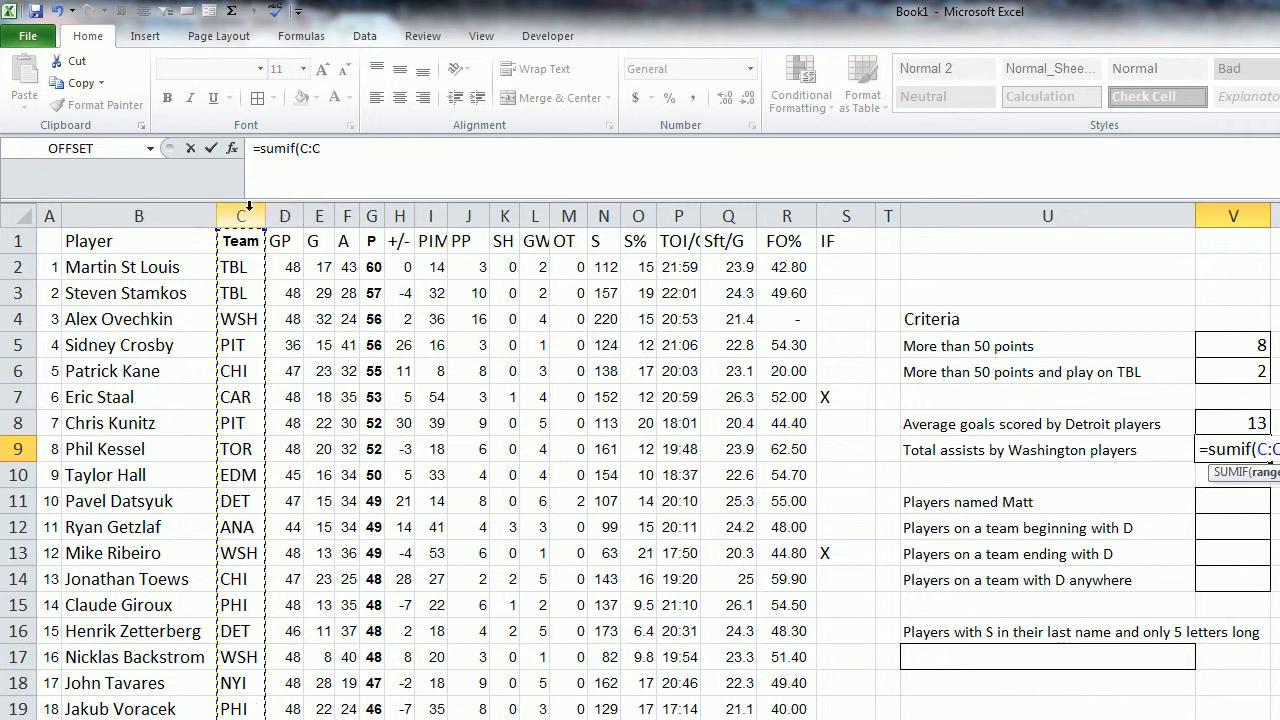
type(",\"WSH\",")
left_click(348, 208)
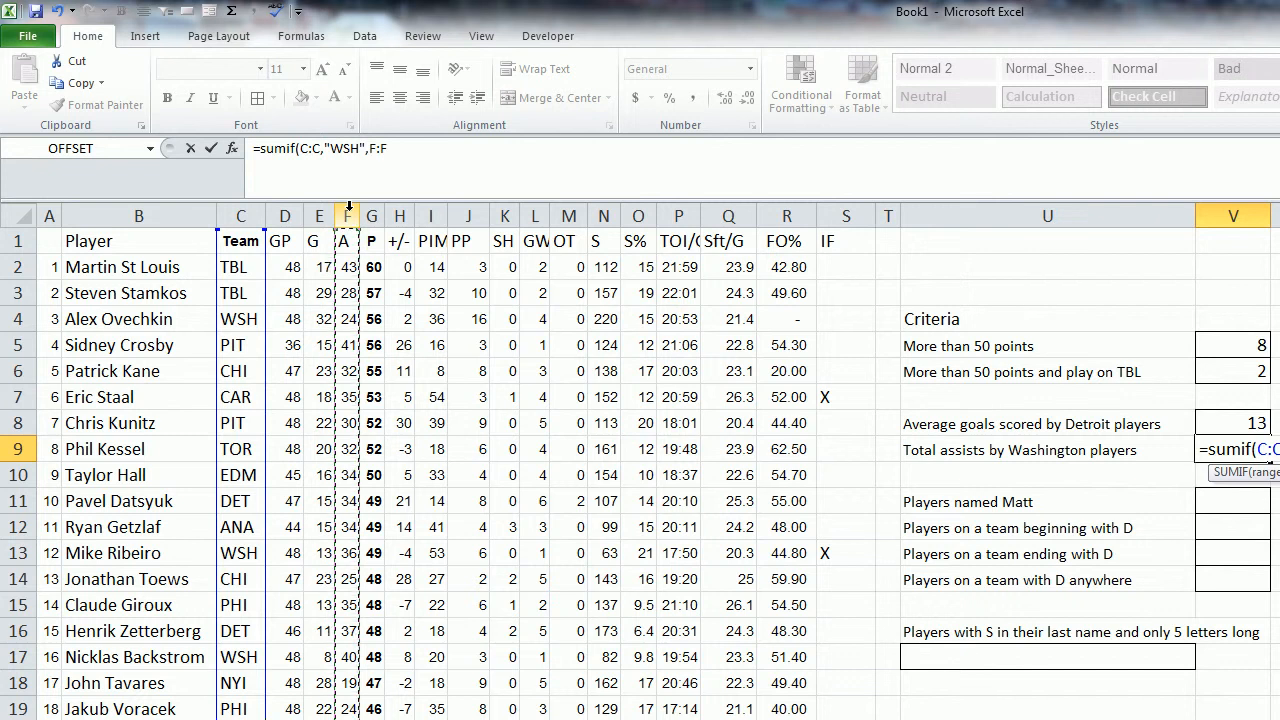
type(")")
key("Return")
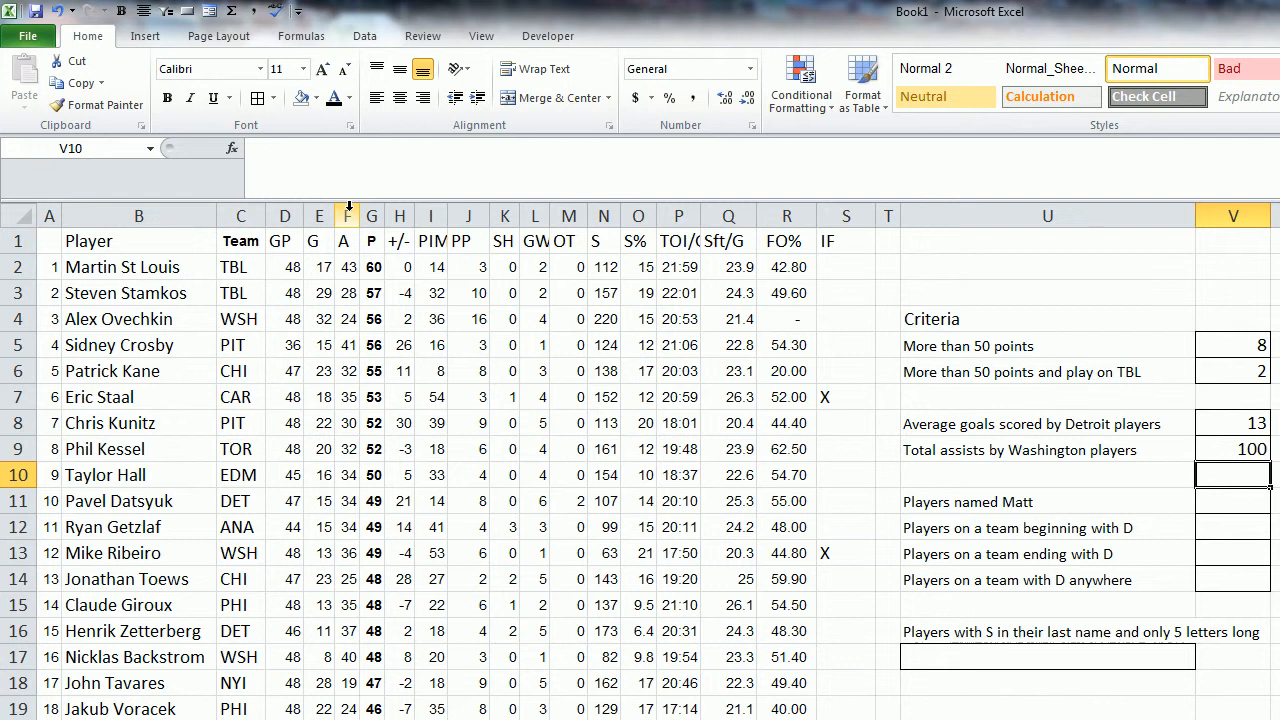
In V11, enter a COUNTIF on column B matching the first name given in the row's label followed by the * wildcard
key("Down")
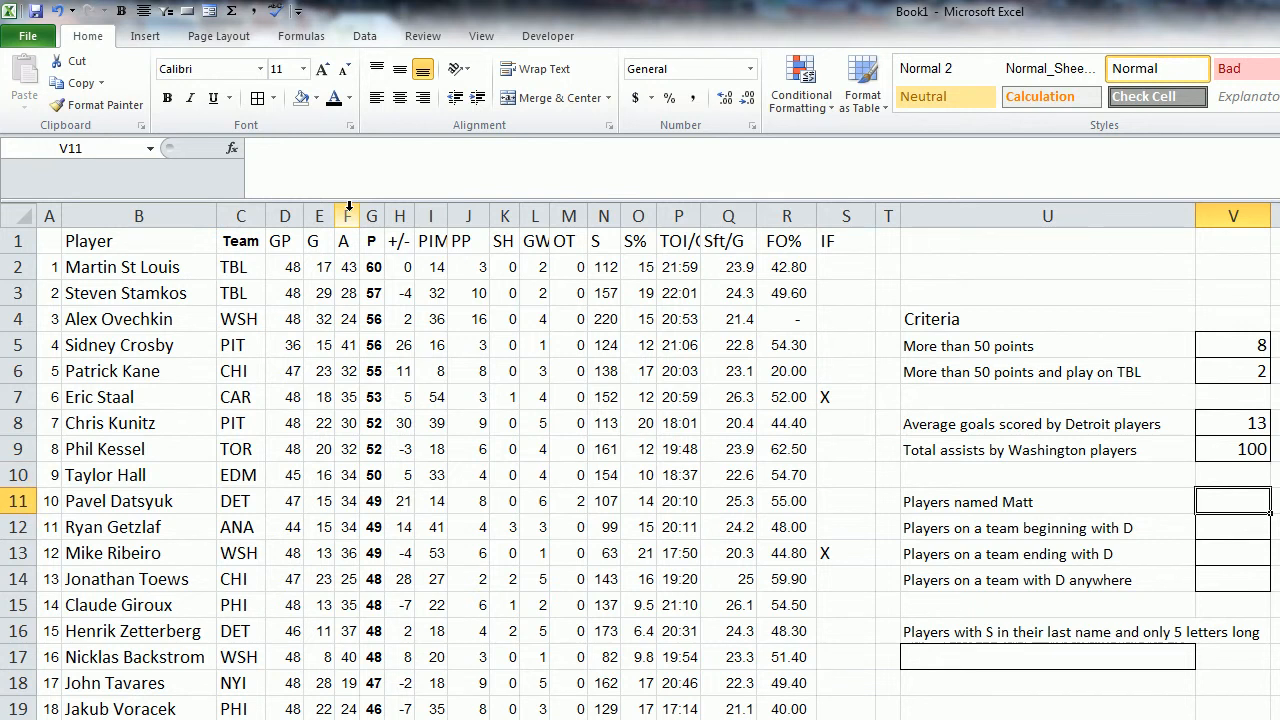
type("=countif(")
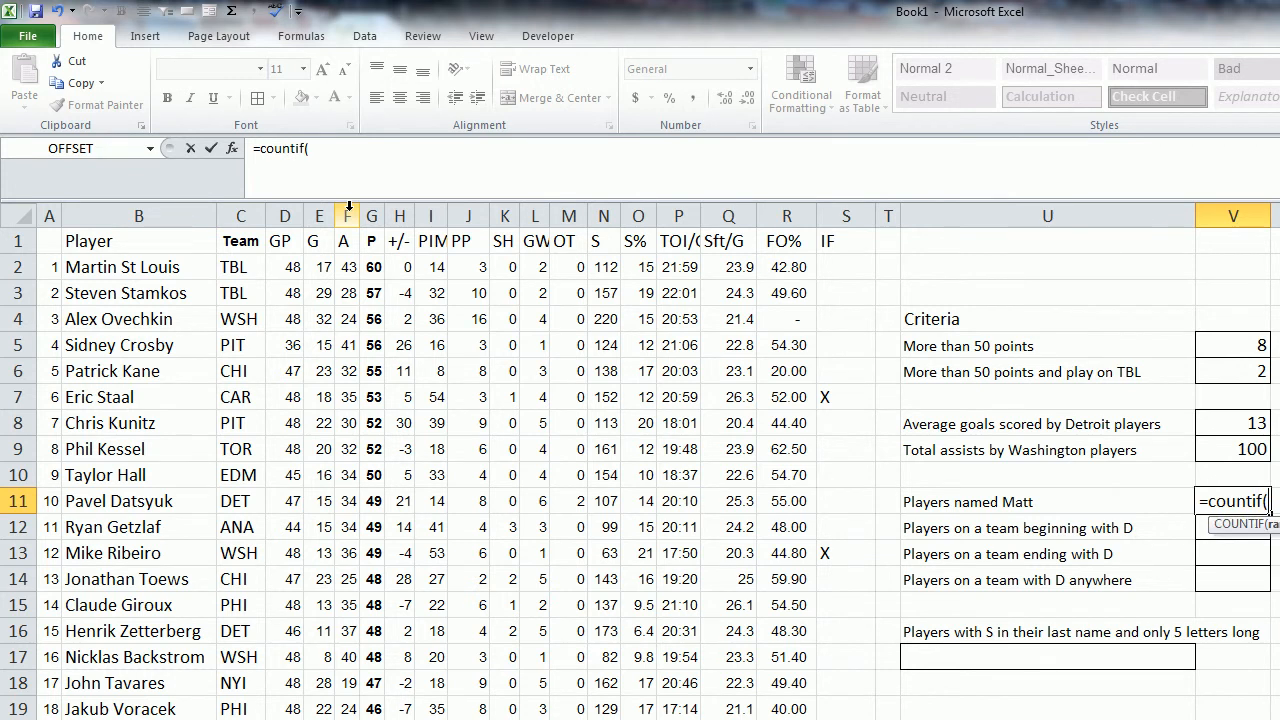
left_click(179, 216)
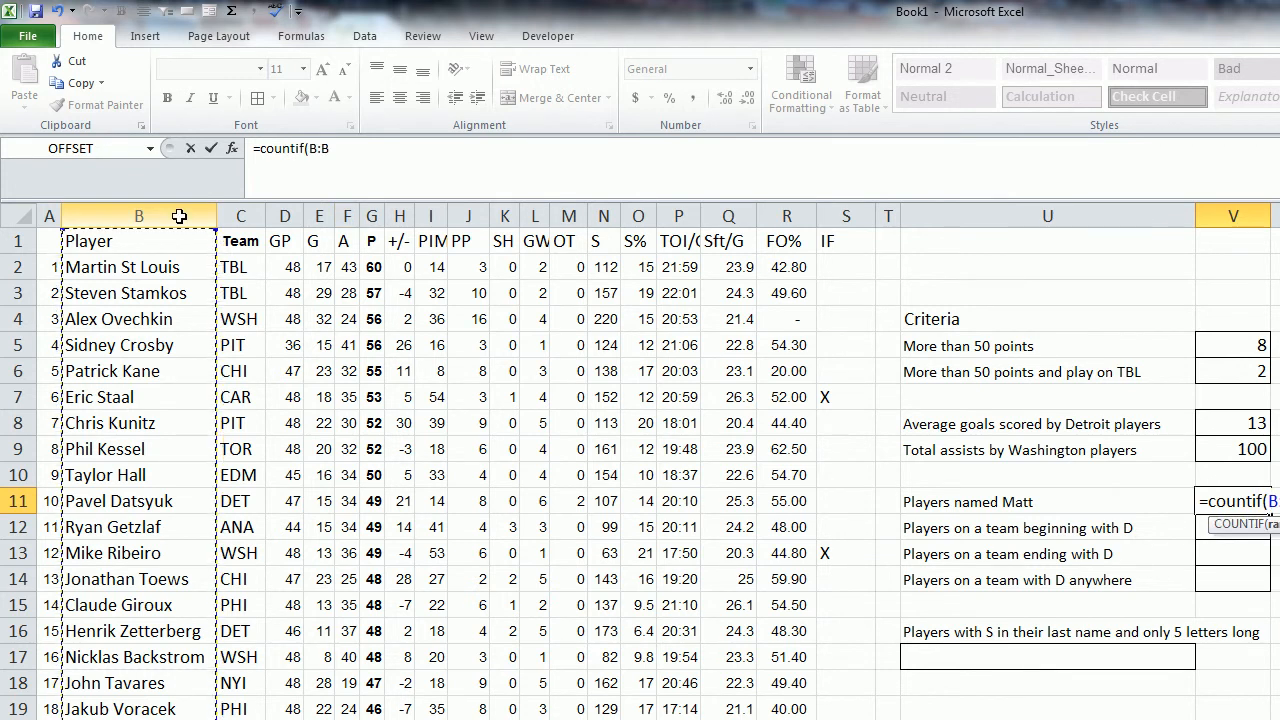
type(",\"Matt")
left_click(371, 148)
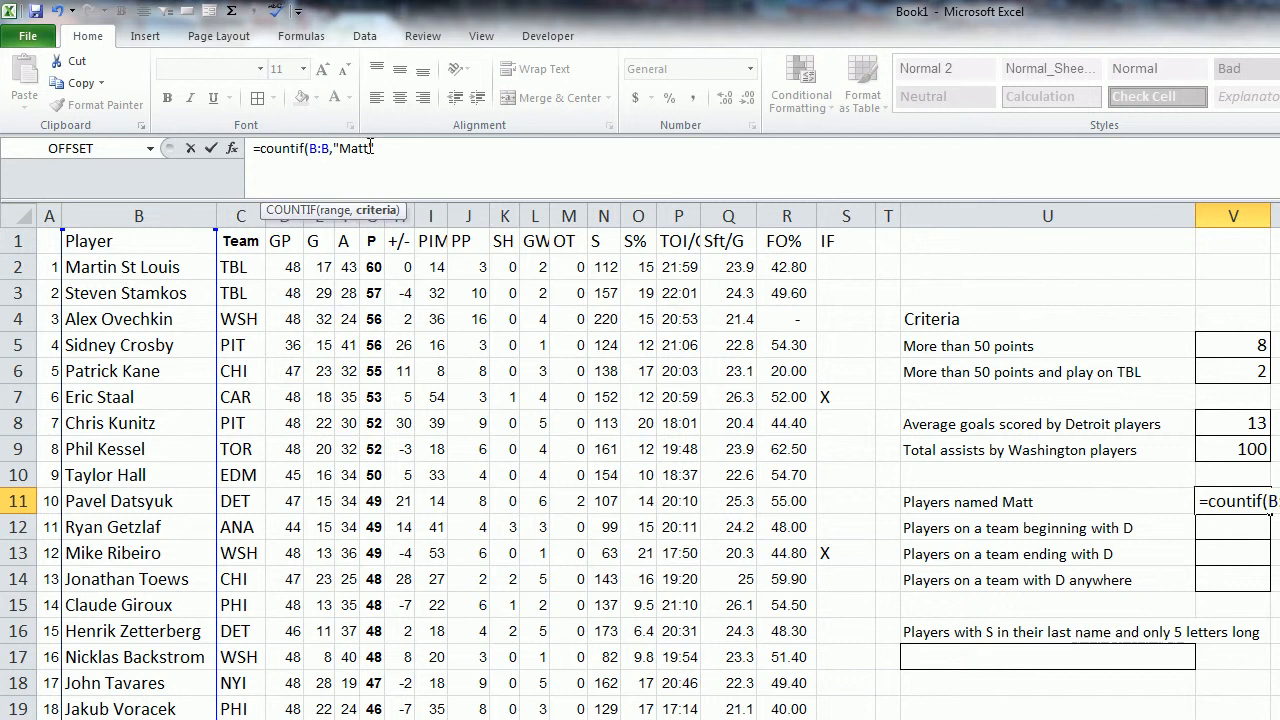
type("*")
key("Return")
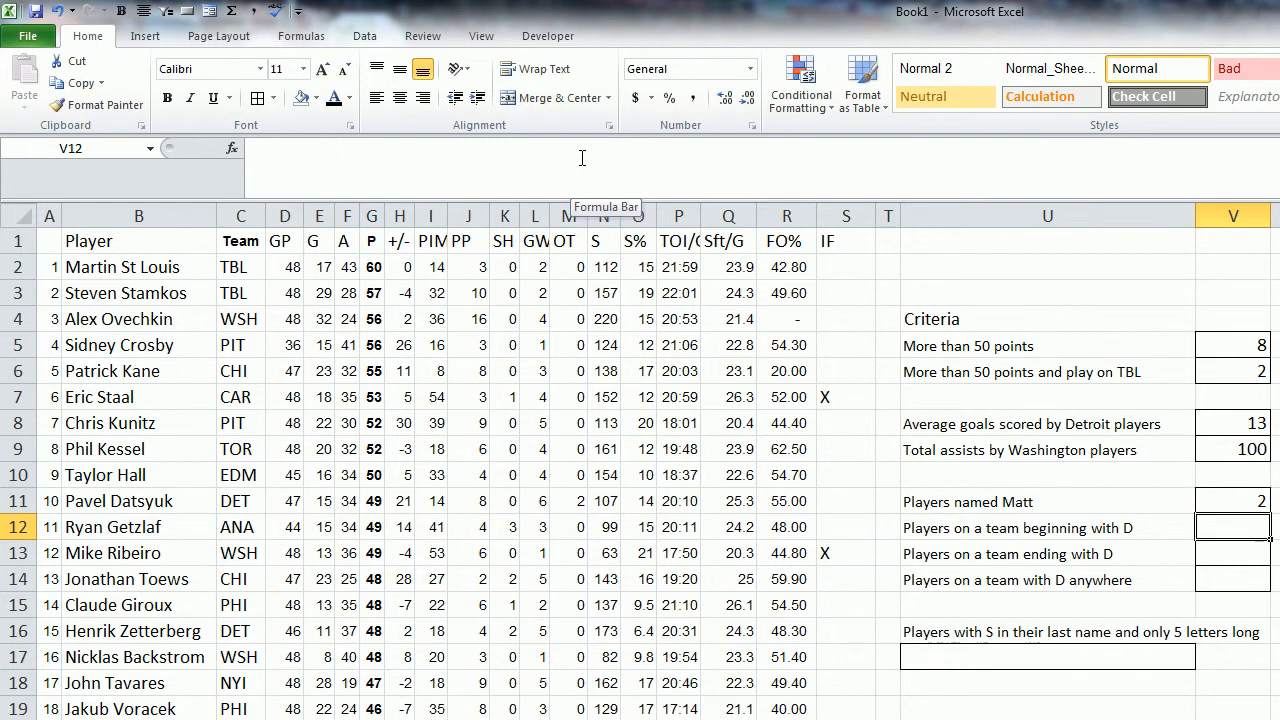
Count the players on a team beginning with D in V12 using COUNTIF on column C with the criterion "D*"
type("=countif(")
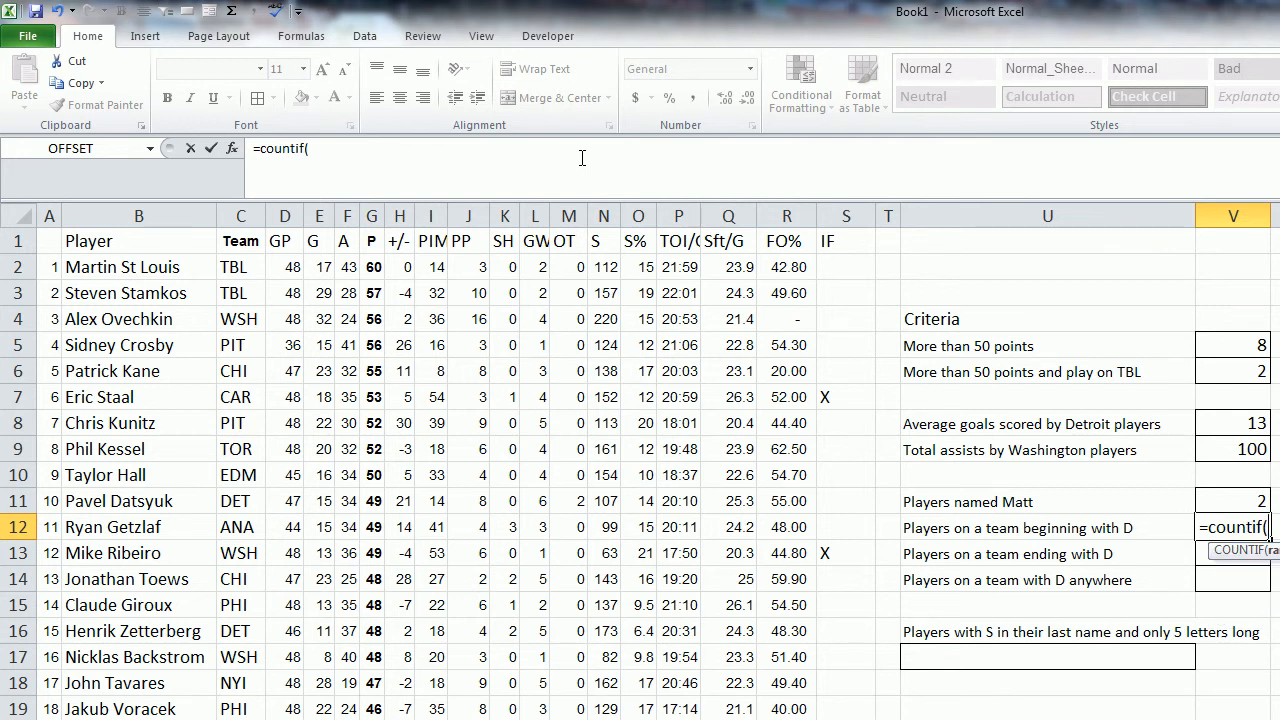
left_click(250, 215)
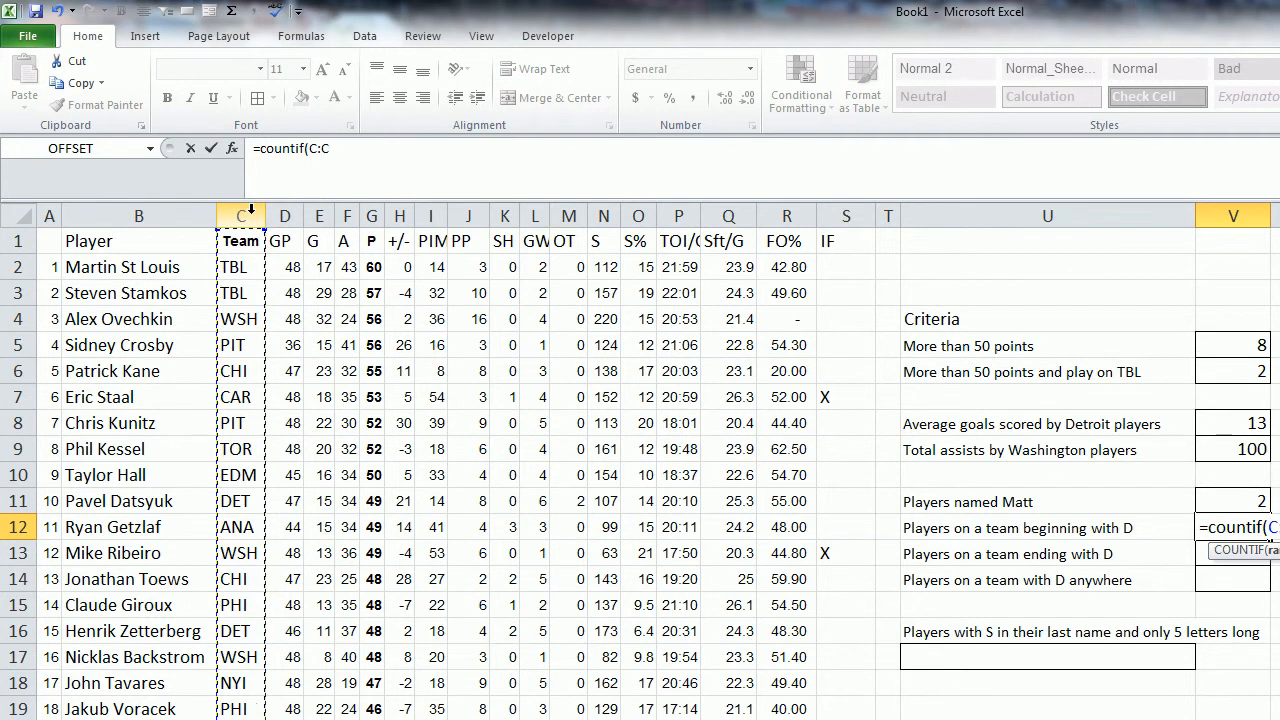
type(",\"D*\")")
key("Return")
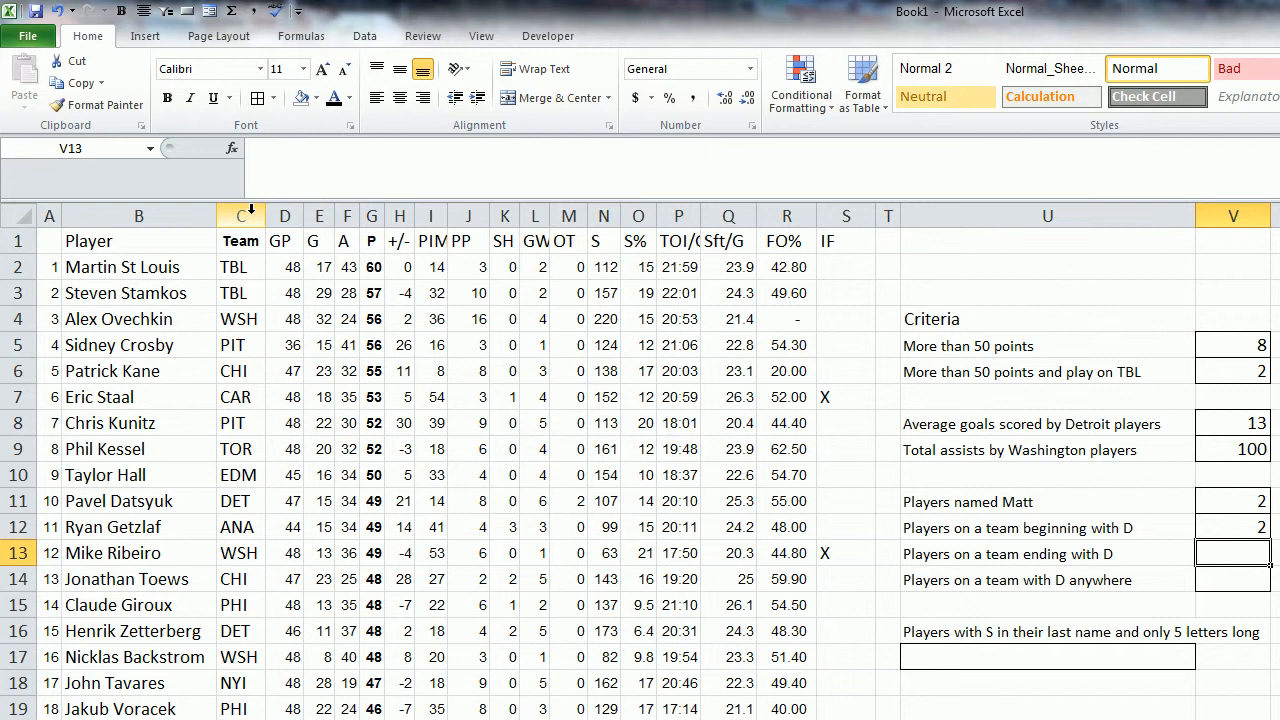
Count the players on a team ending with D in V13 using COUNTIF on column C with the criterion "*D"
type("=countif(")
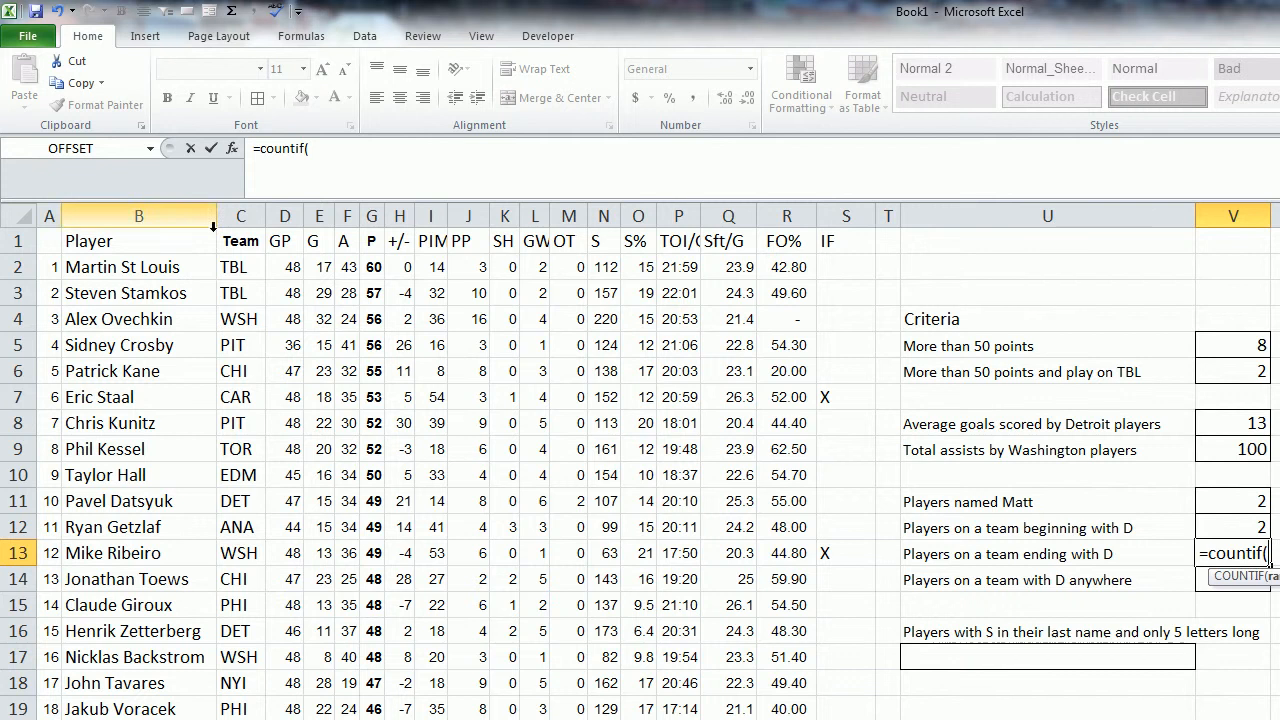
left_click(248, 207)
type(",\"*")
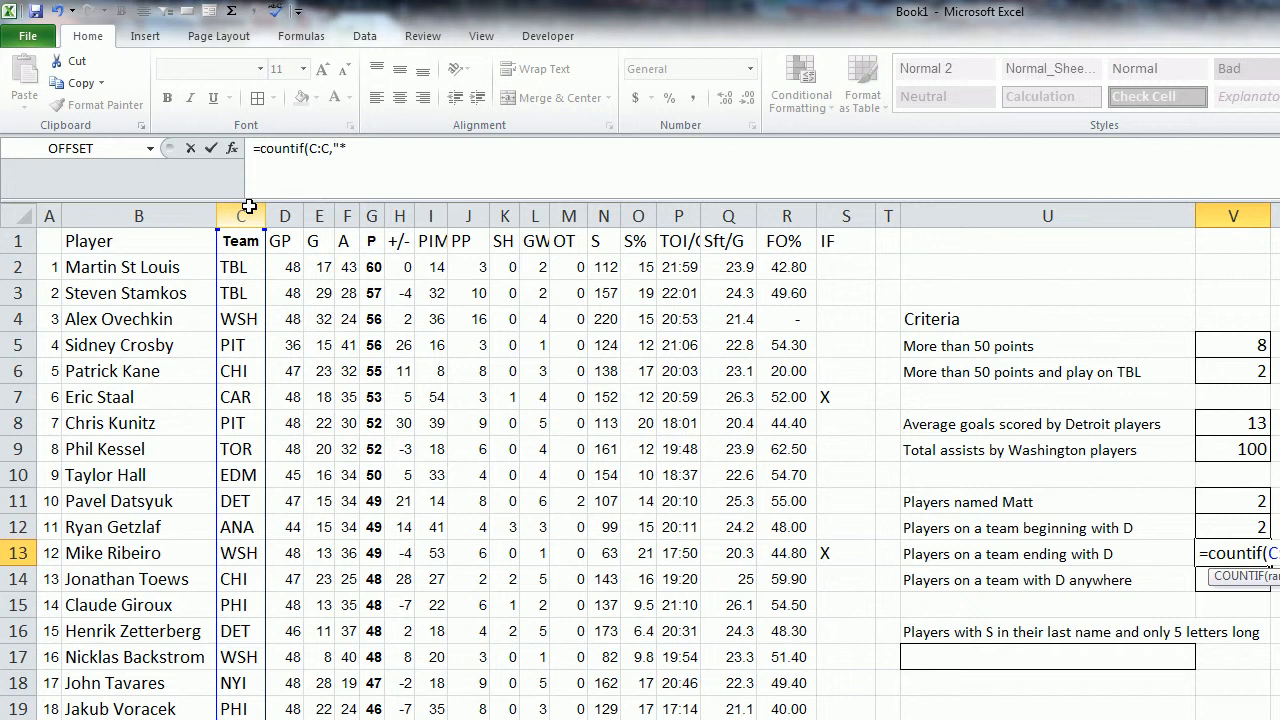
type("D\")")
key("Return")
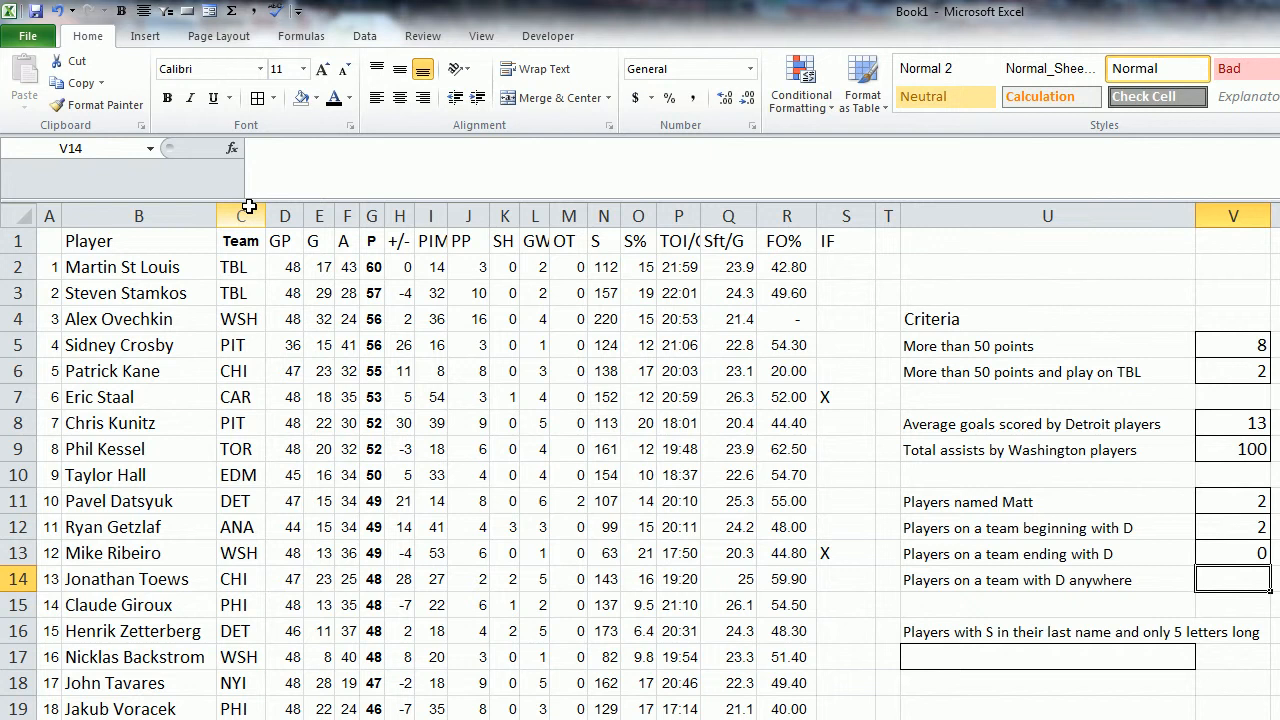
Count the players with D anywhere in the team code in V14 using COUNTIF on column C with "*D*", and check the EDM entry
type("=countif(")
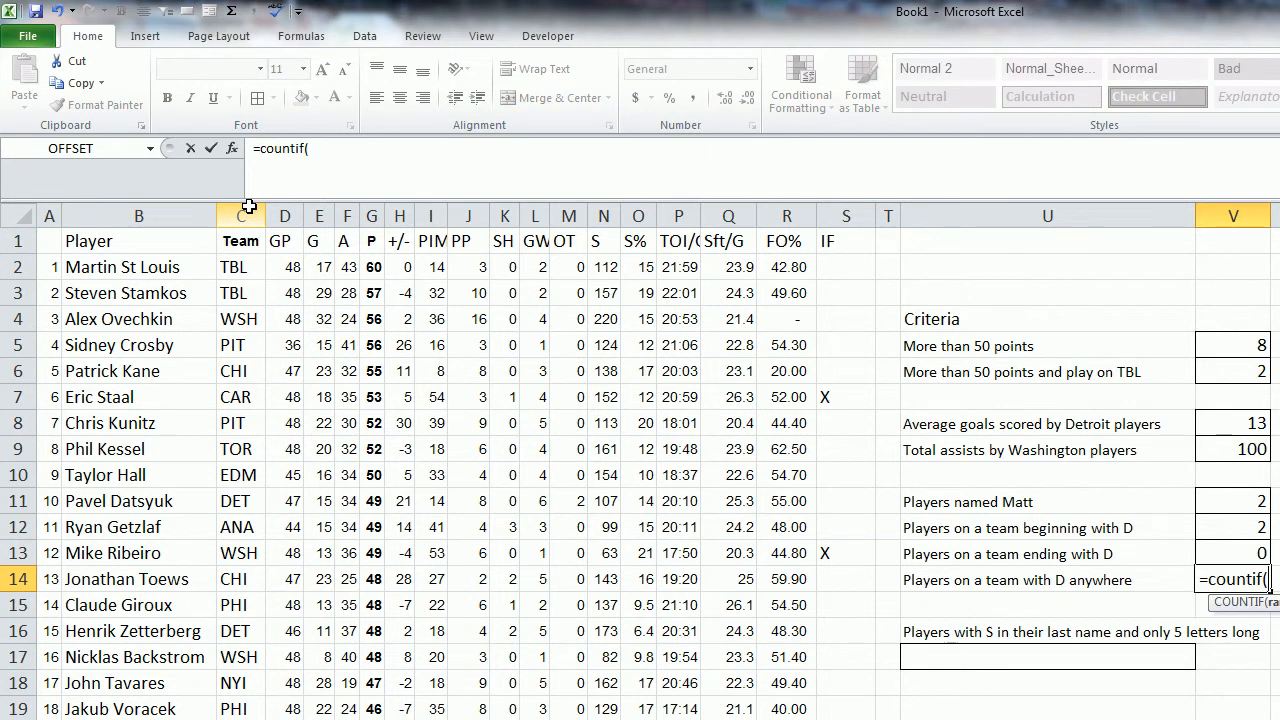
left_click(239, 216)
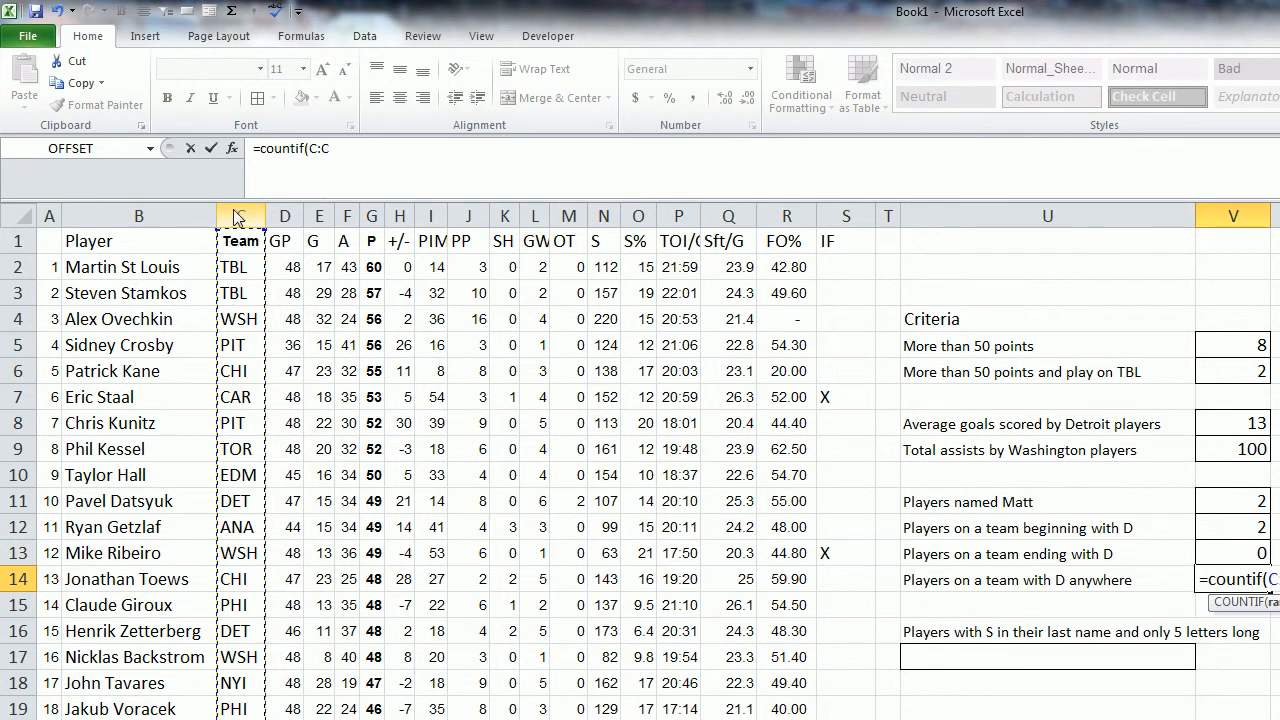
type(",\"*D*\")")
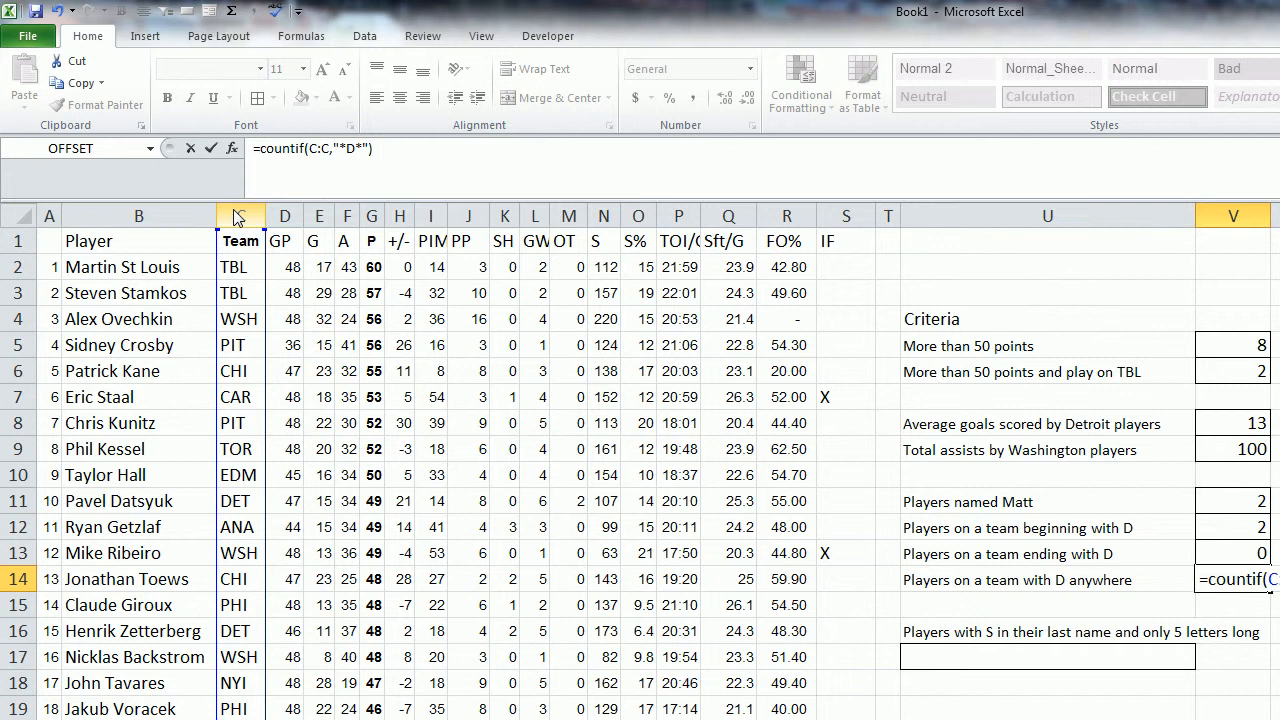
key("Return")
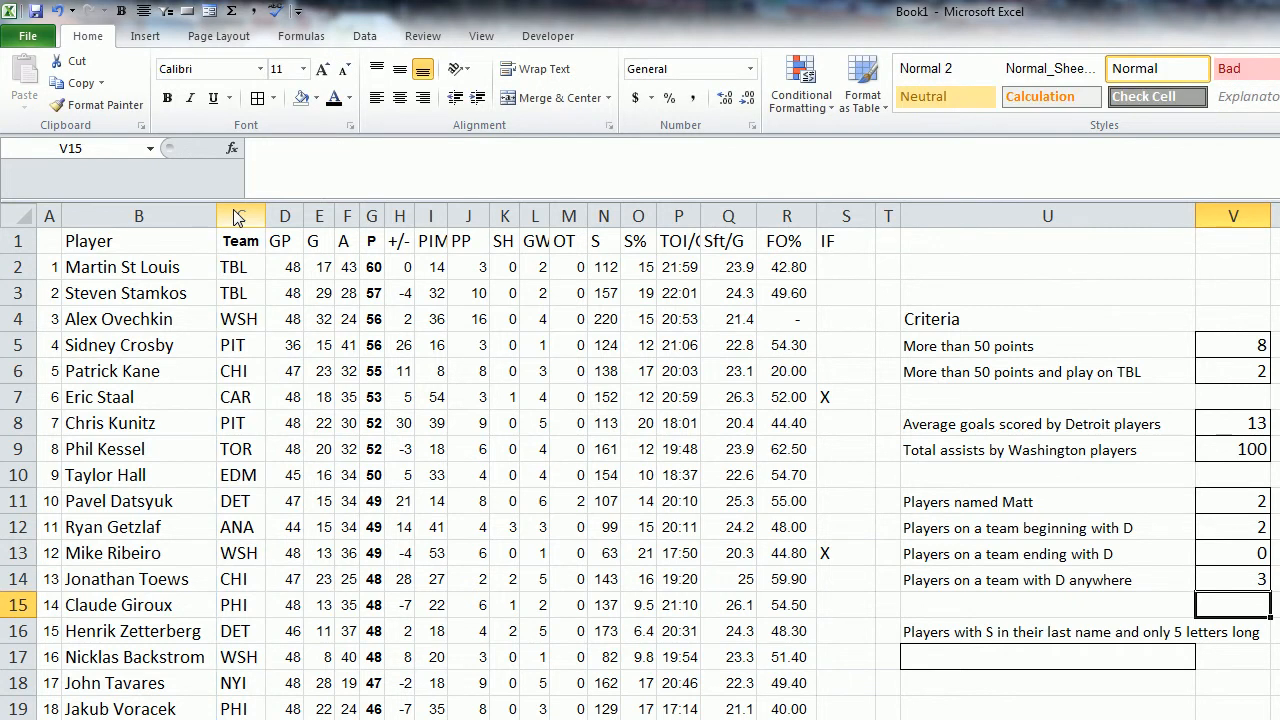
left_click(208, 478)
left_click(229, 478)
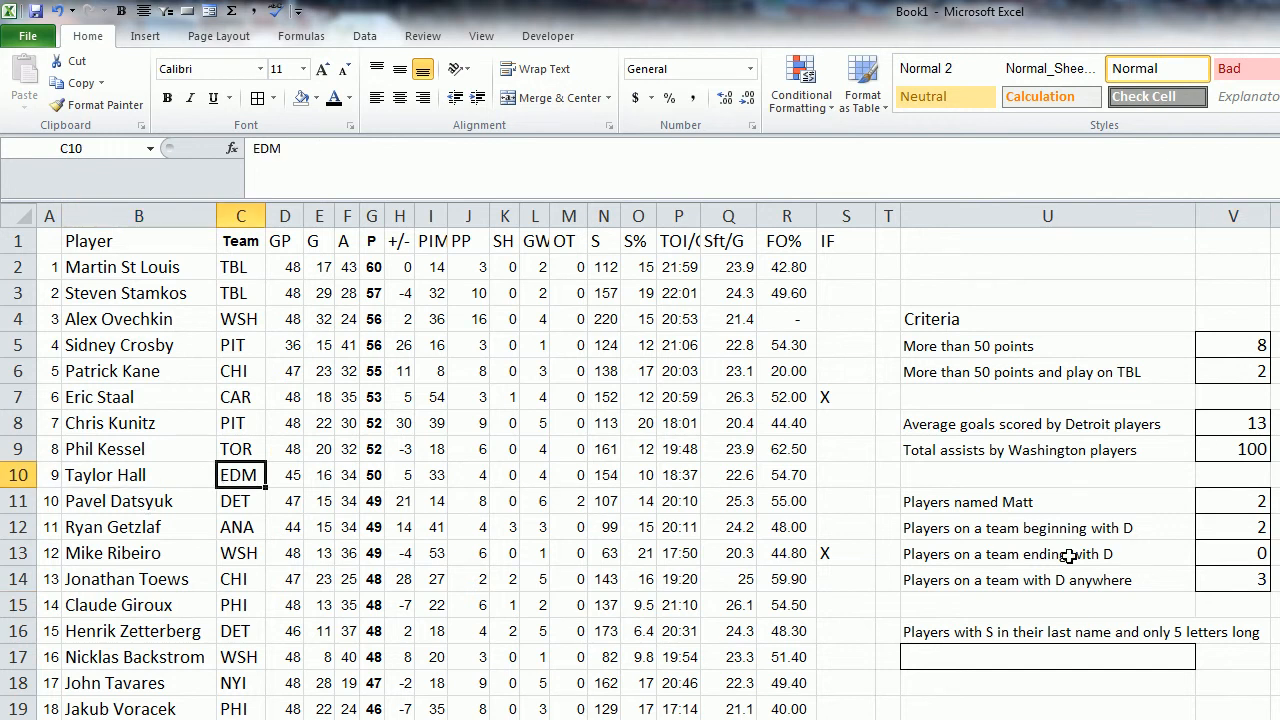
Write a COUNTIF formula in U17 on column B with the criterion "* S???" for last names starting with S
left_click(1058, 657)
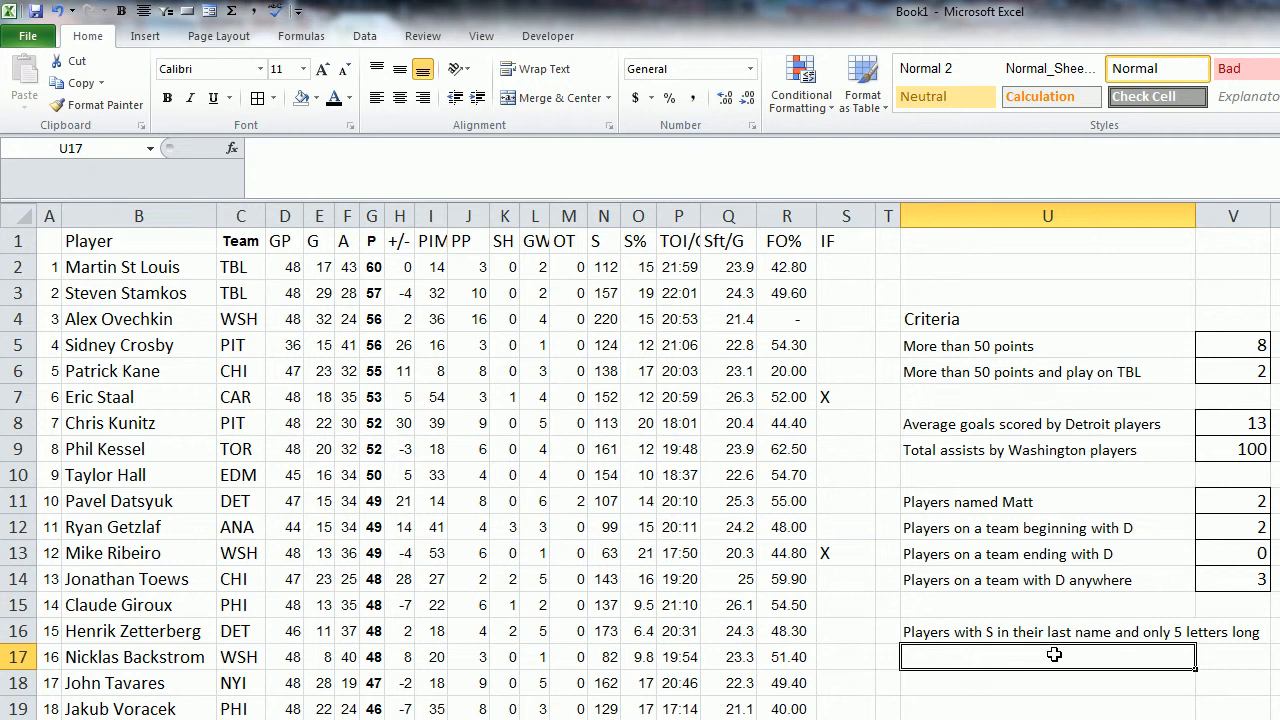
type("=cou")
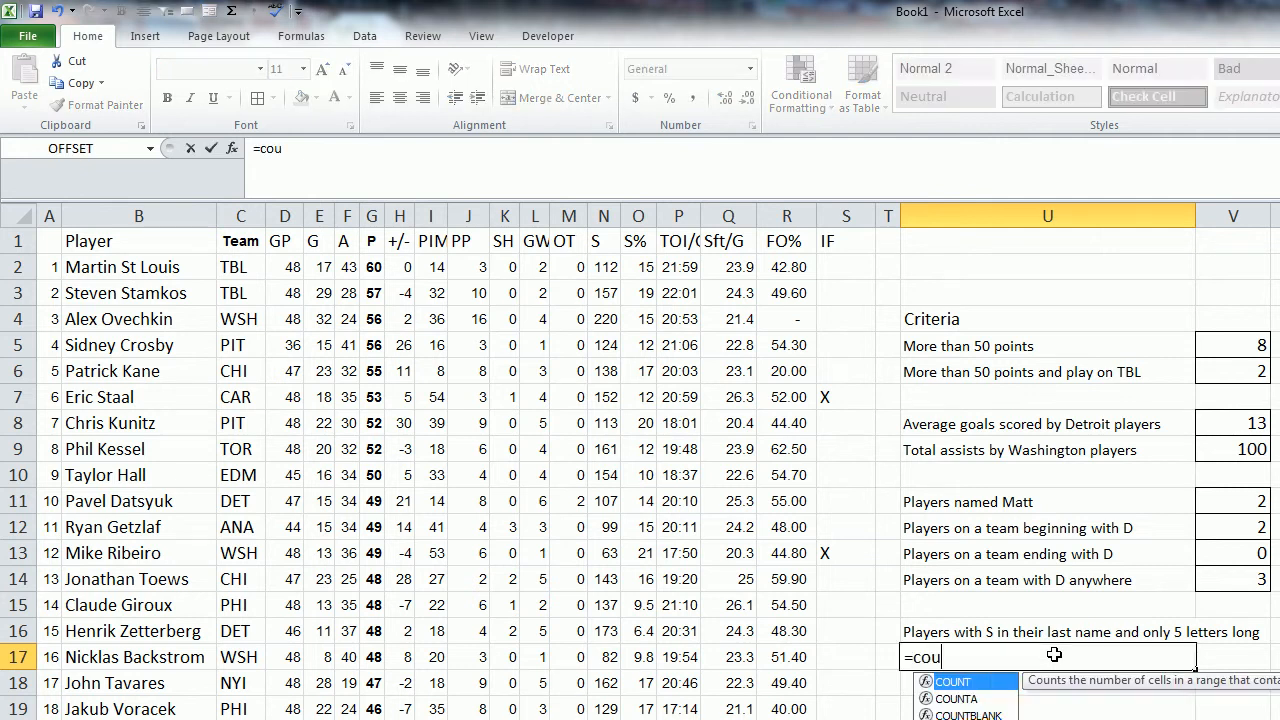
type("ntif(")
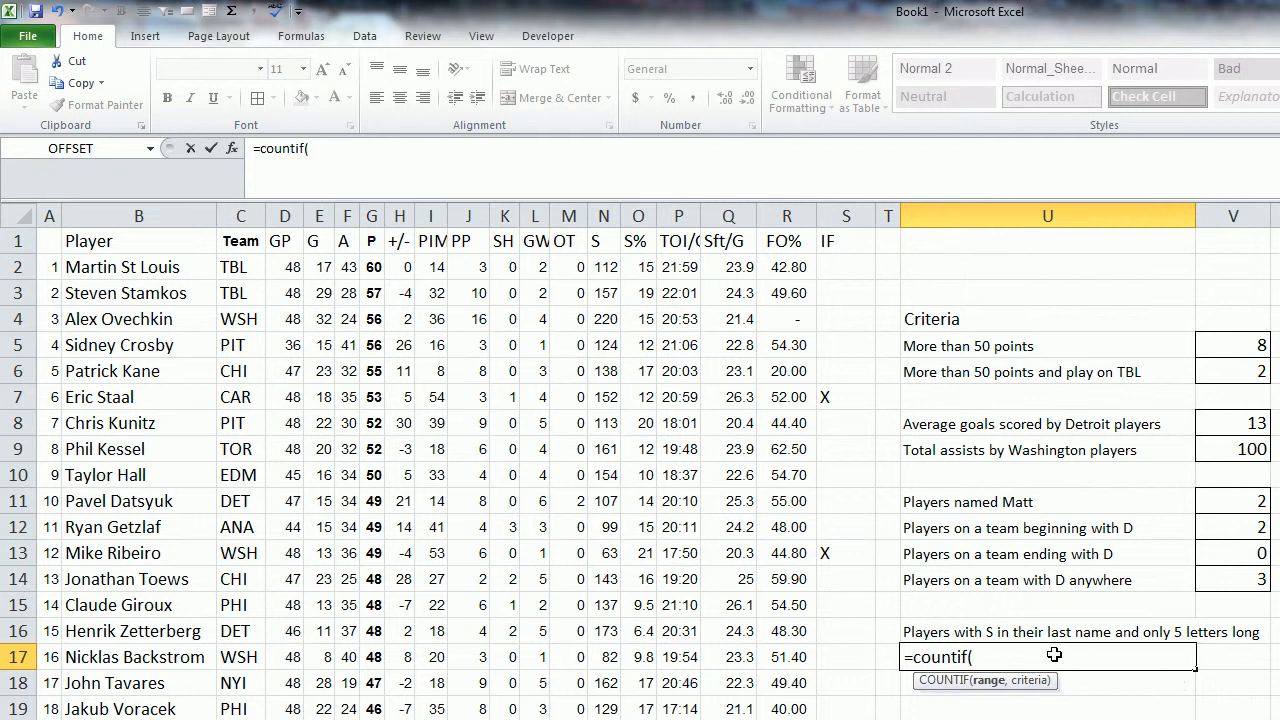
left_click(157, 216)
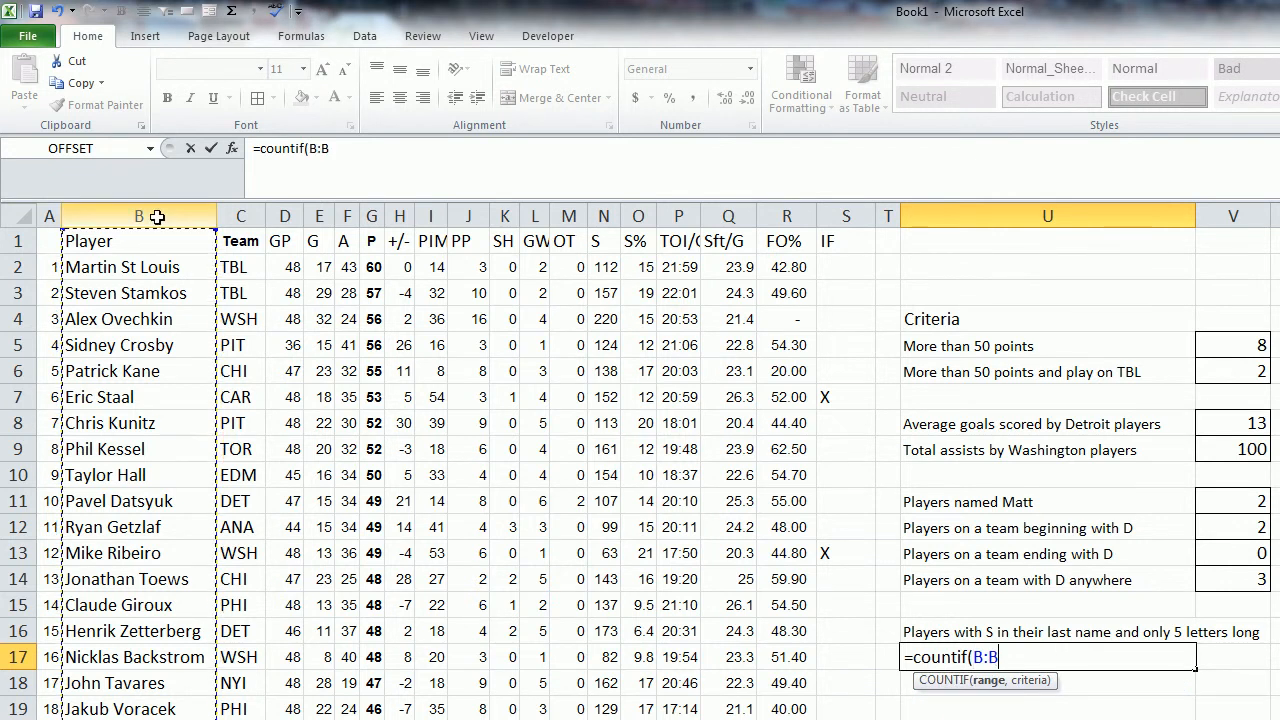
type(",\"")
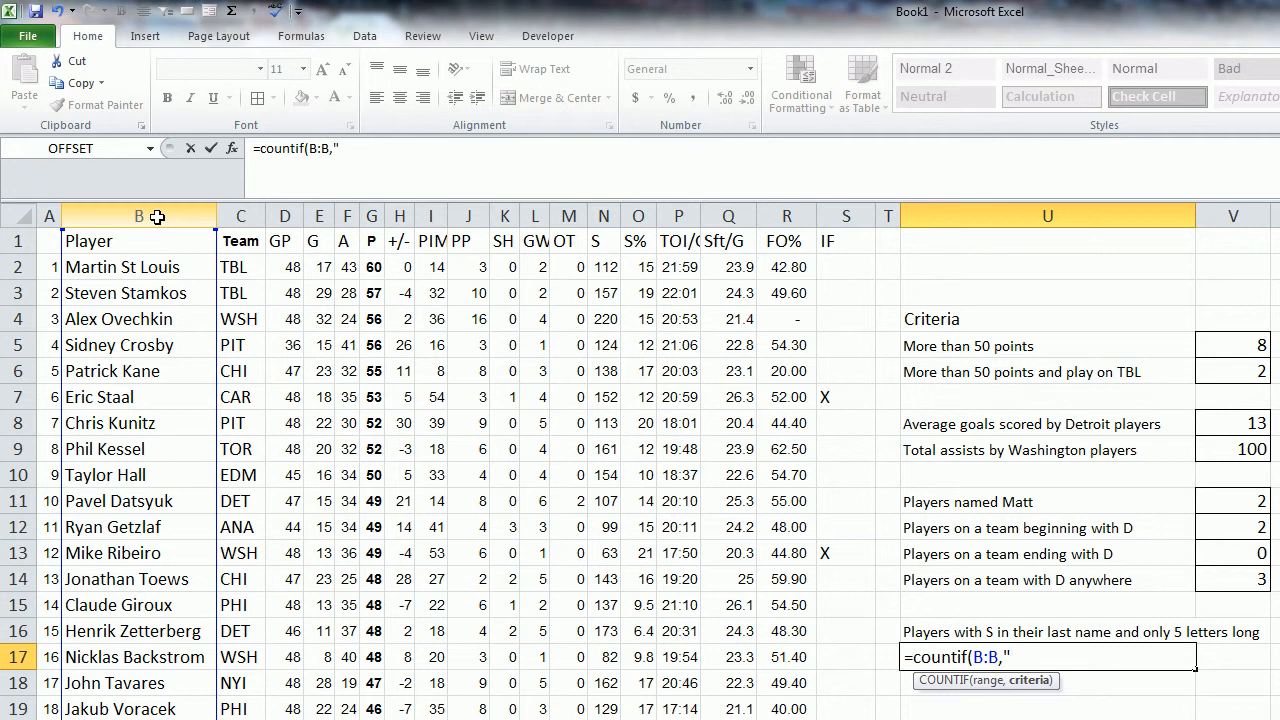
type("*")
type("S???\")")
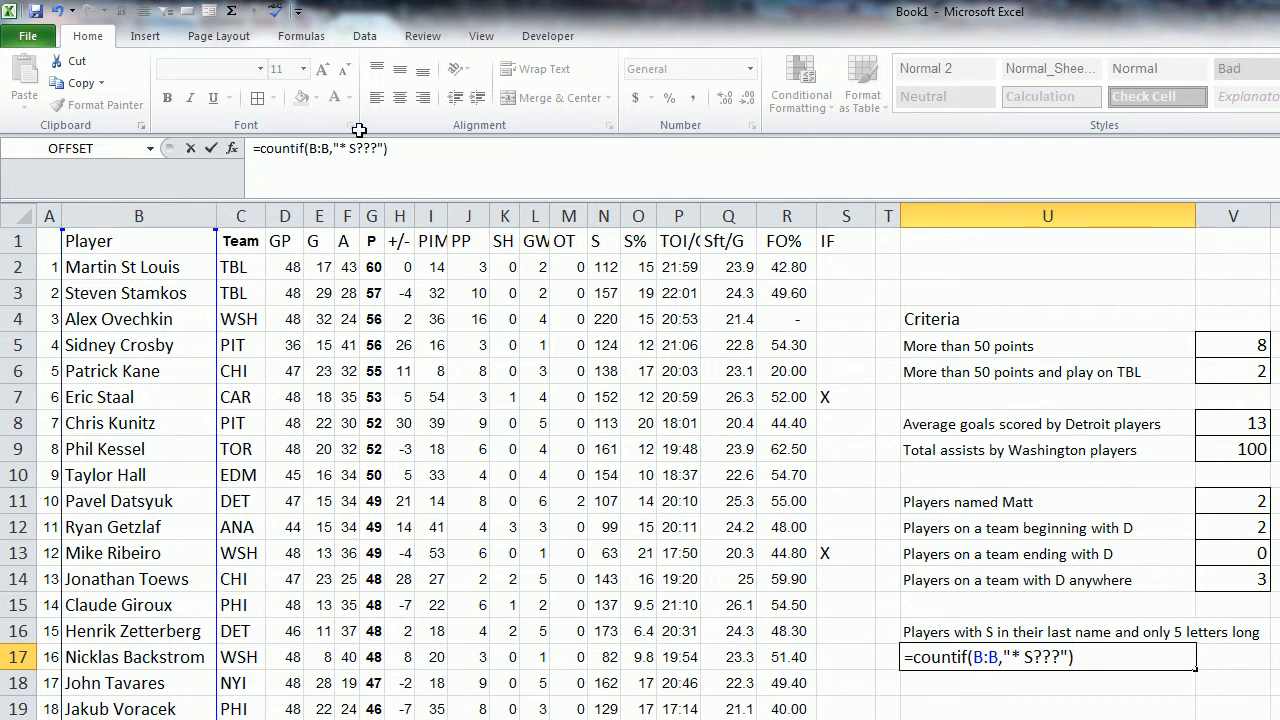
Add a fourth ? wildcard to the U17 criterion so it matches five-letter last names, and enter the formula
left_click(410, 148)
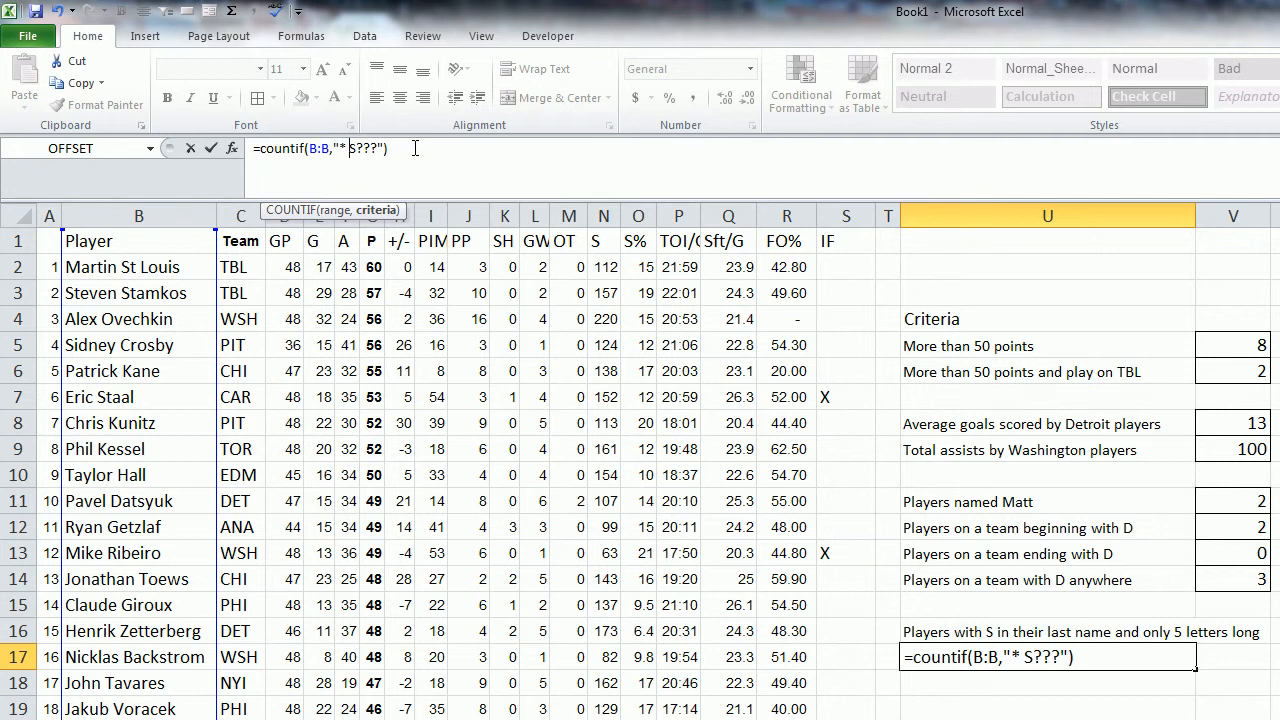
key("Left")
type("?")
key("Left")
key("Return")
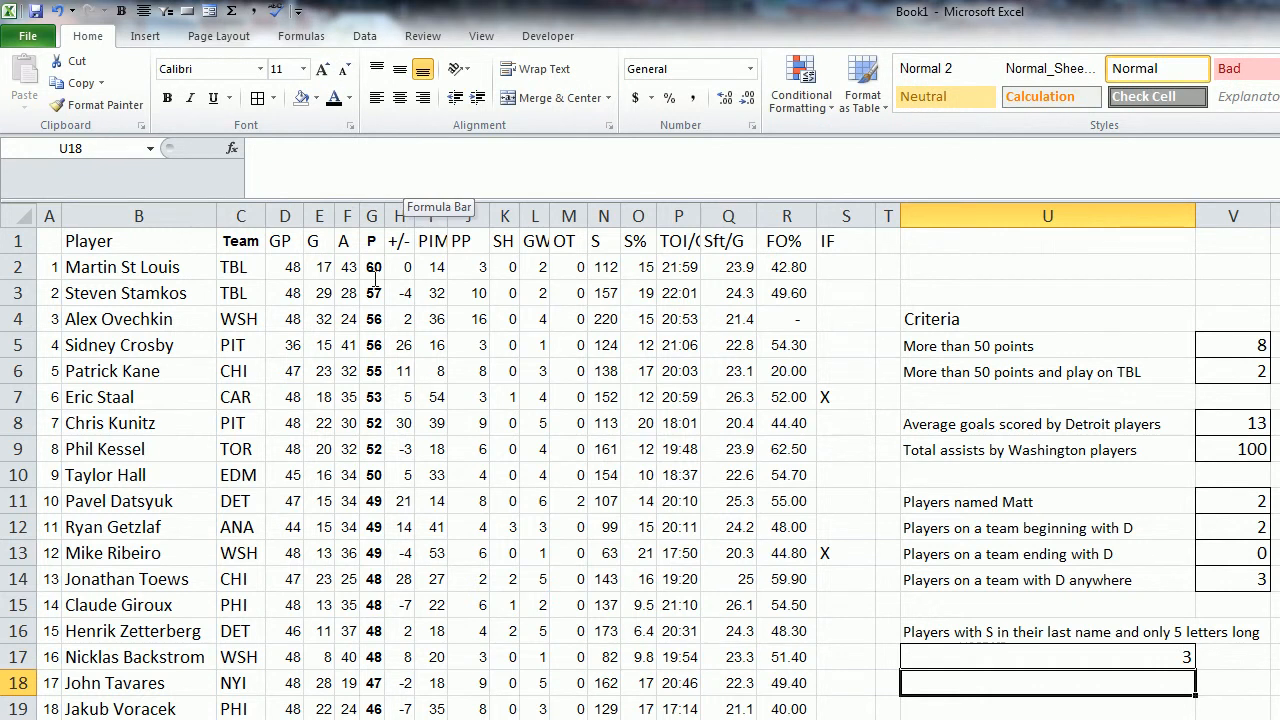
Check the Player column for five-letter last names starting with S to verify the count in U17
left_click(212, 398)
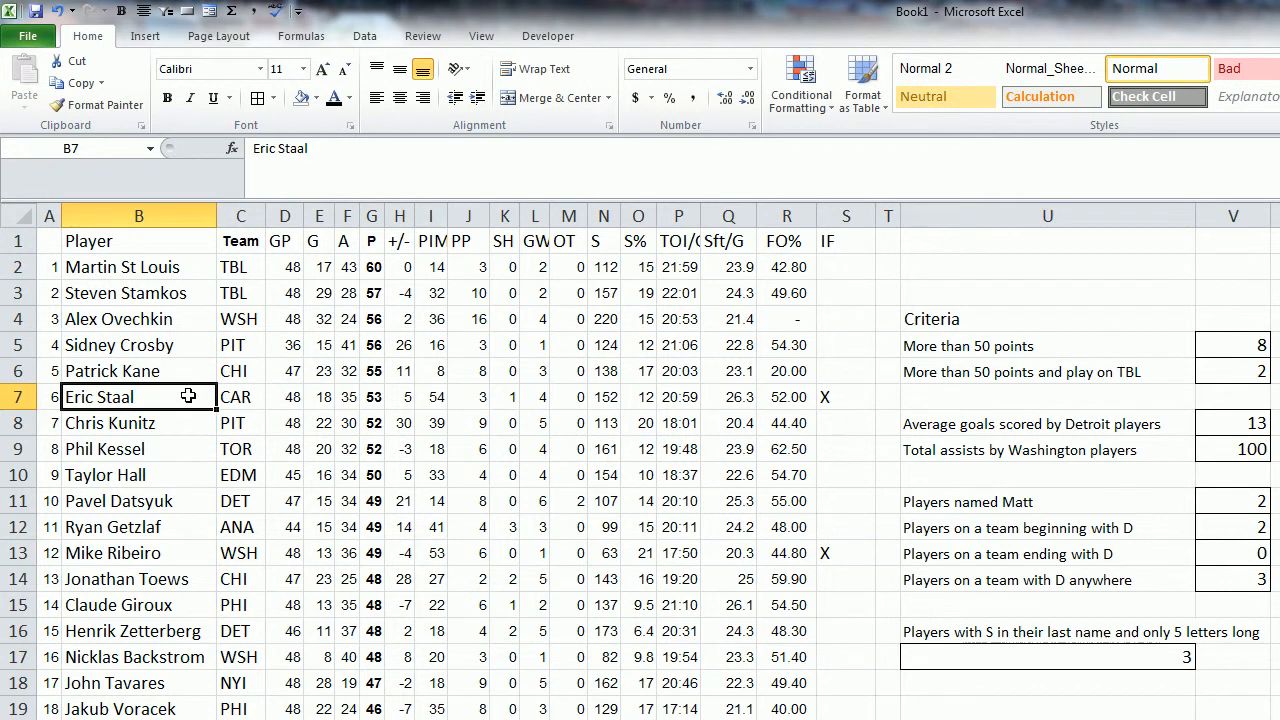
scroll(214, 543, "down", 3)
left_click(197, 546)
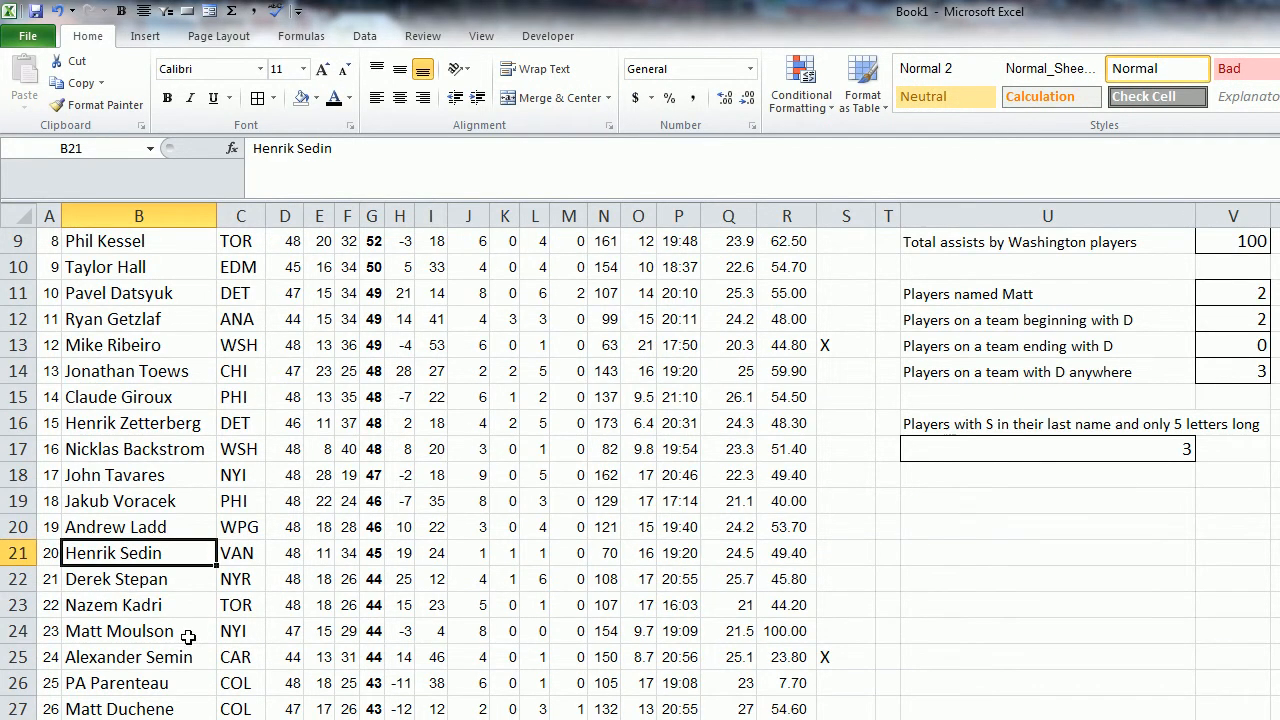
left_click(190, 652)
scroll(724, 433, "up", 2)
scroll(724, 433, "up", 2)
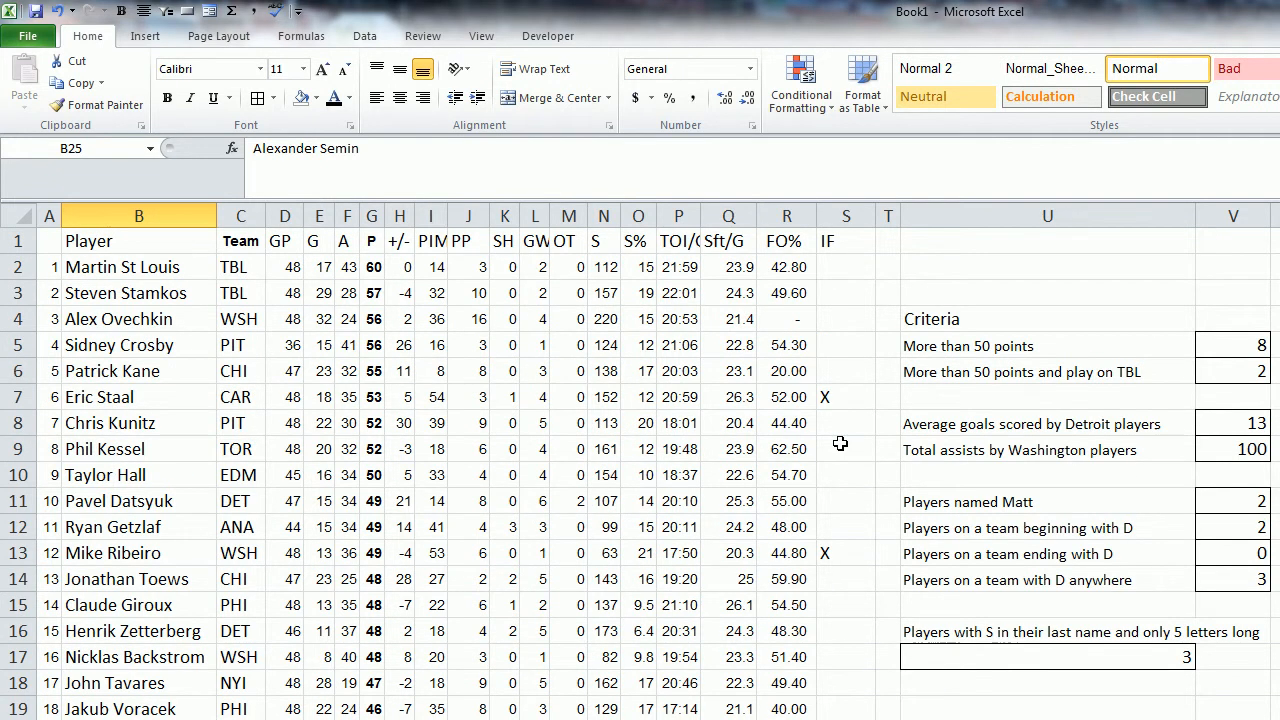
left_click(989, 693)
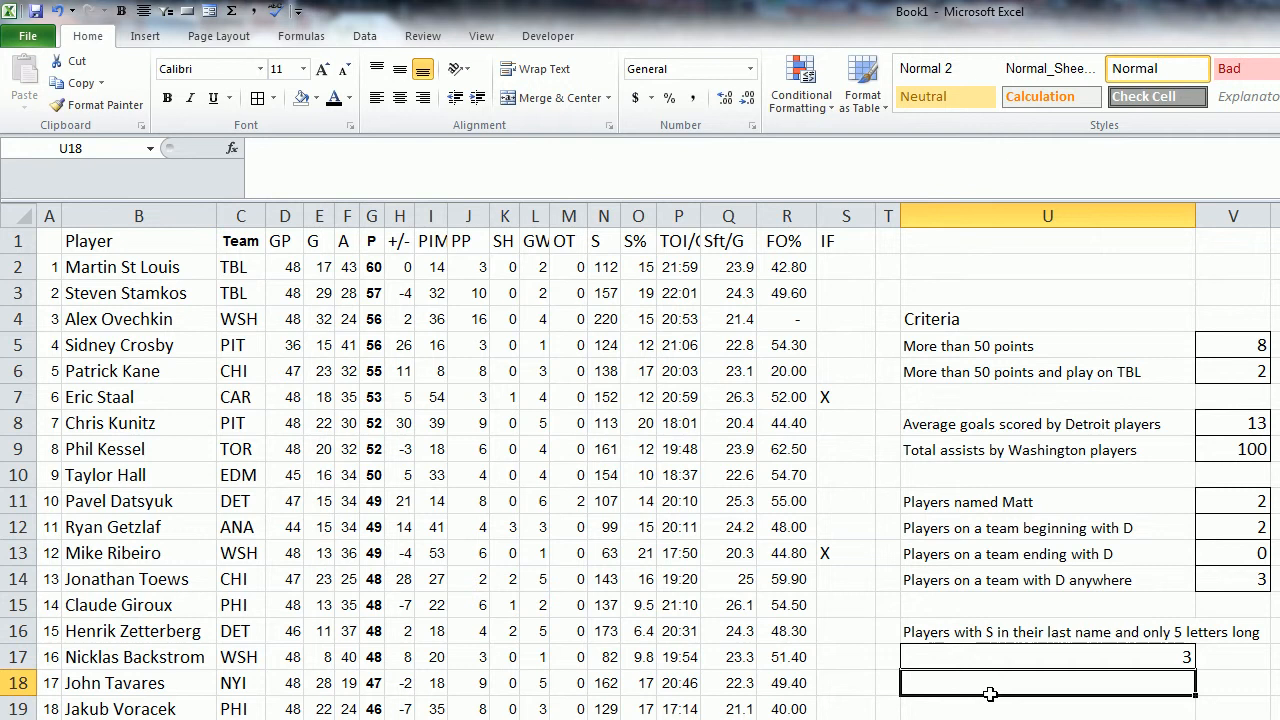